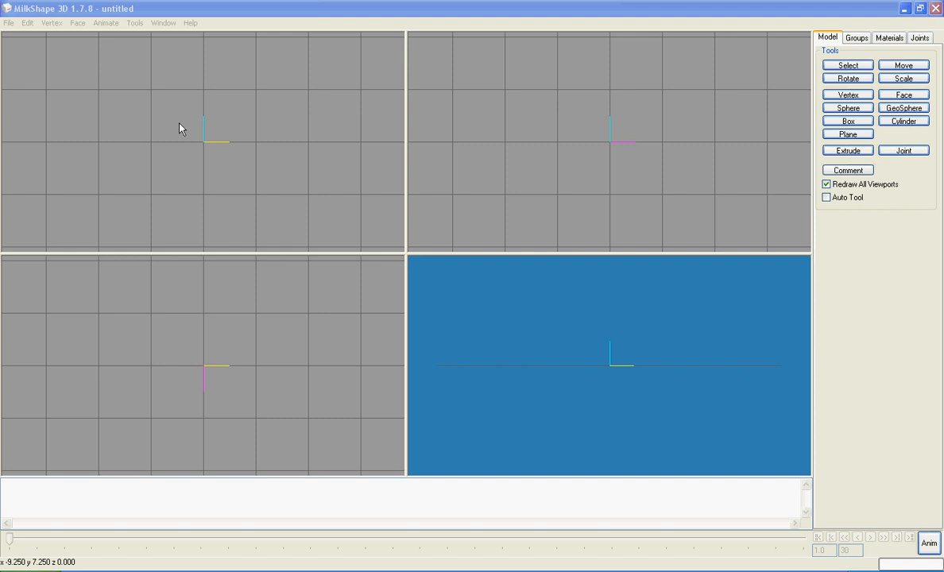
Generate a 3D text model reading {ASP} with the Text Generator, keeping the default font.
{"action": "left_click", "coordinate": [135, 23]}
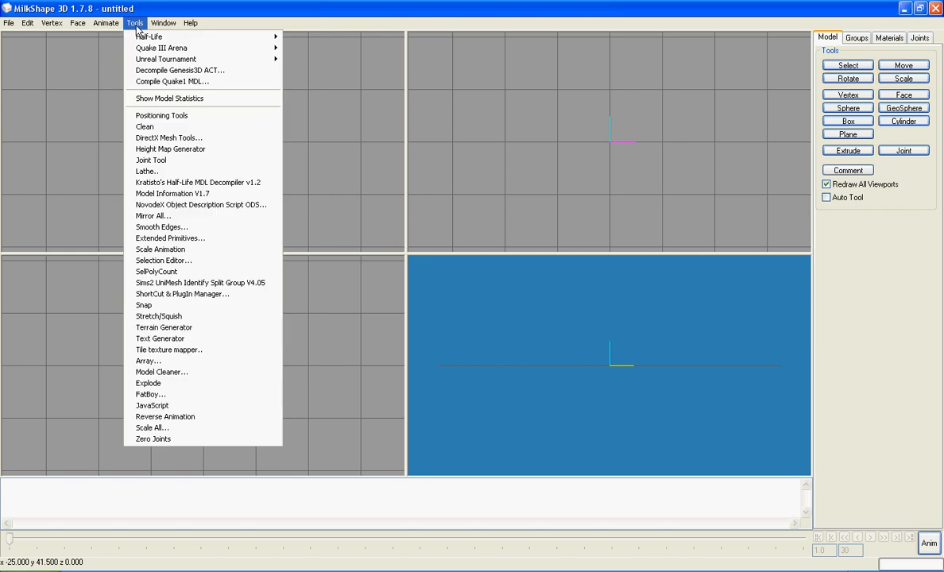
{"action": "left_click", "coordinate": [152, 342]}
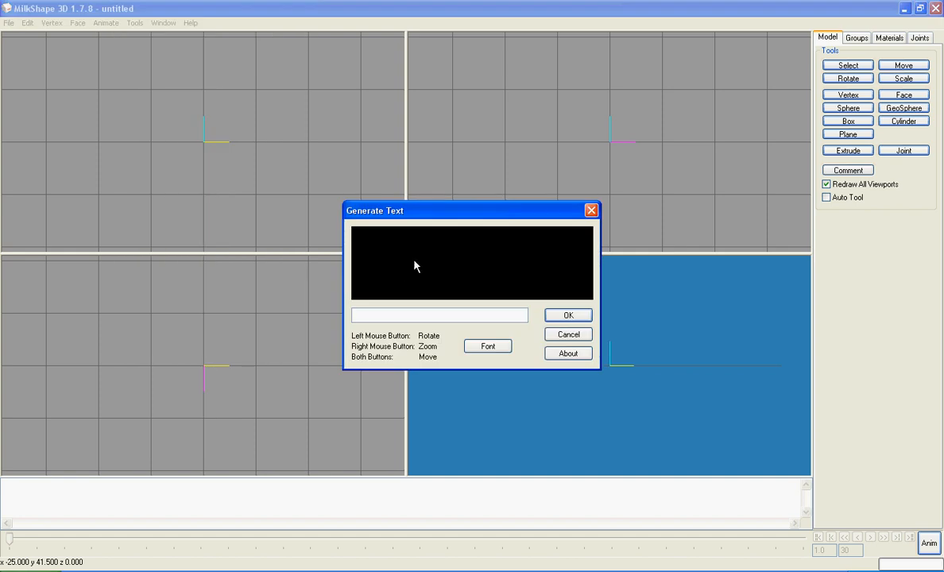
{"action": "left_click", "coordinate": [488, 347]}
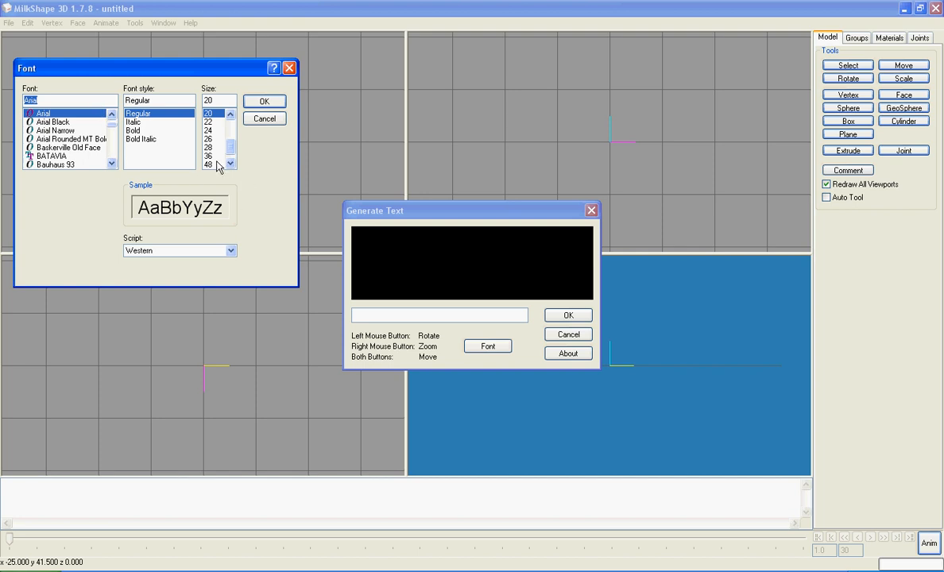
{"action": "left_click", "coordinate": [289, 69]}
{"action": "left_click", "coordinate": [378, 316]}
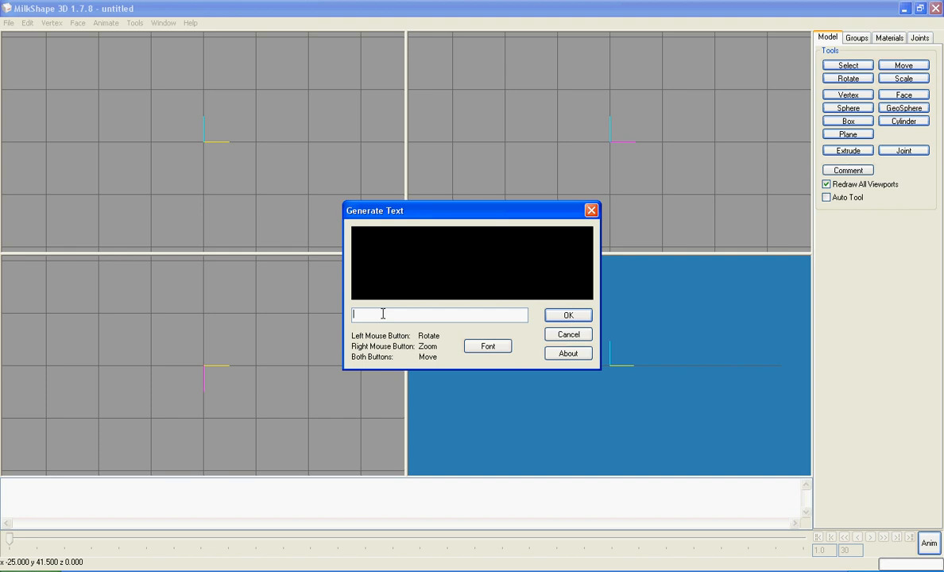
{"action": "type", "text": "{ASP}"}
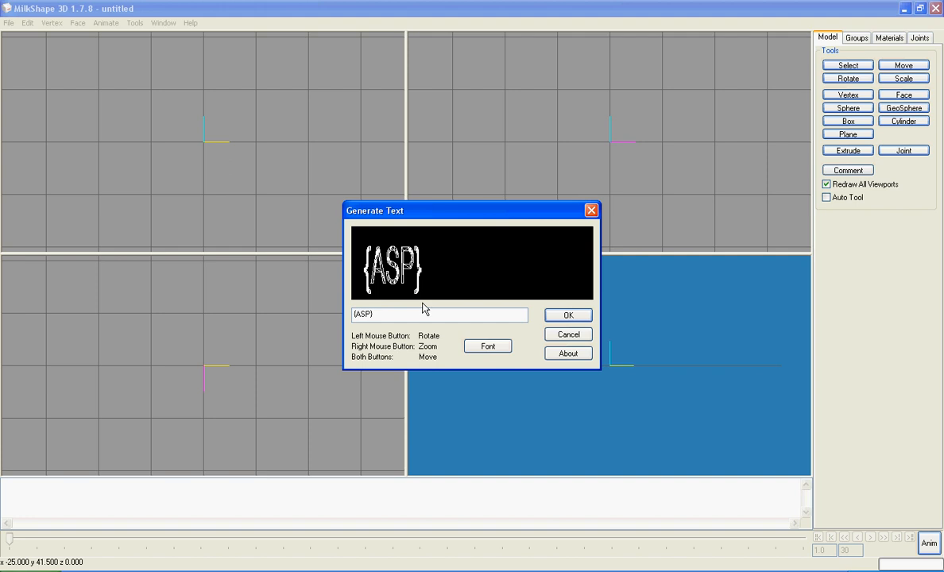
{"action": "left_click", "coordinate": [579, 318]}
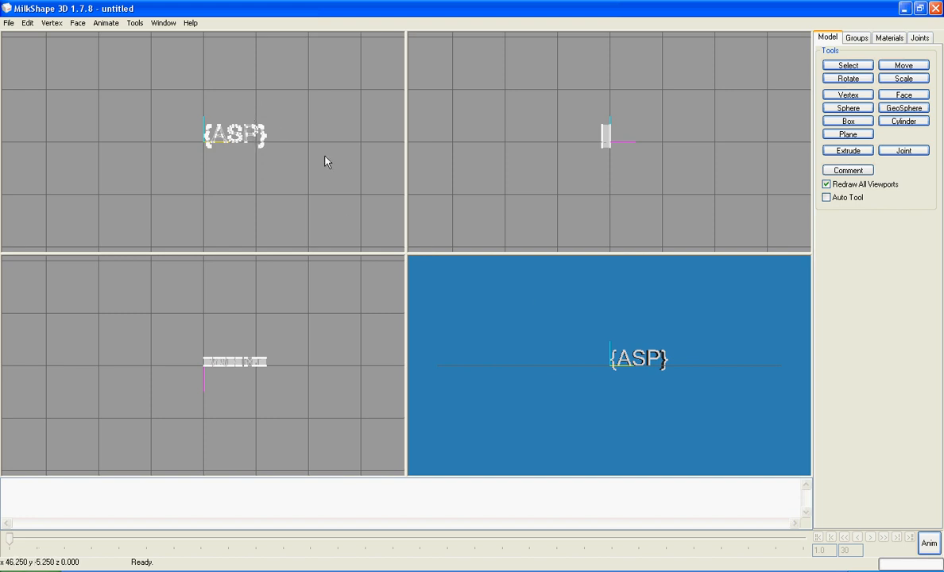
Scale the whole text model to 2000 % with Scale All.
{"action": "left_click", "coordinate": [135, 23]}
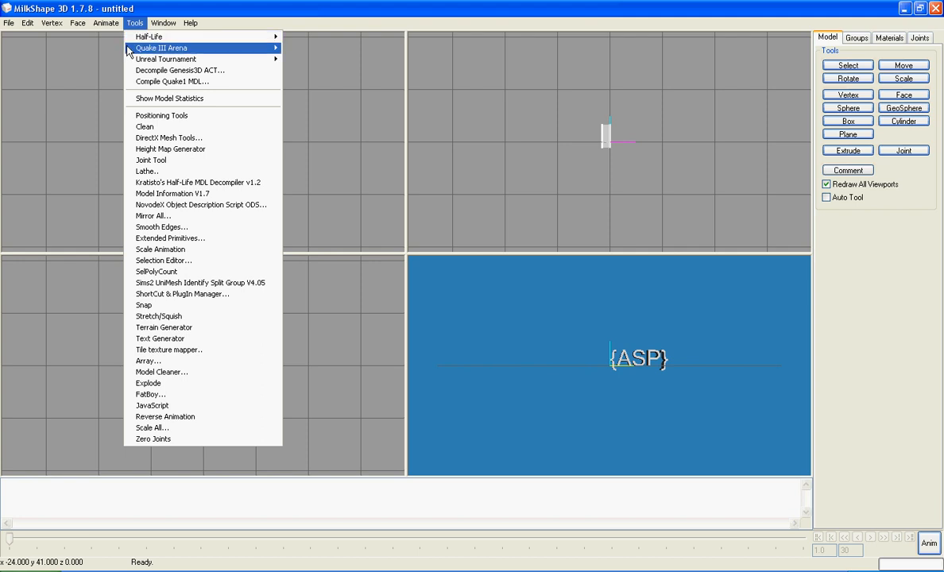
{"action": "left_click", "coordinate": [146, 430]}
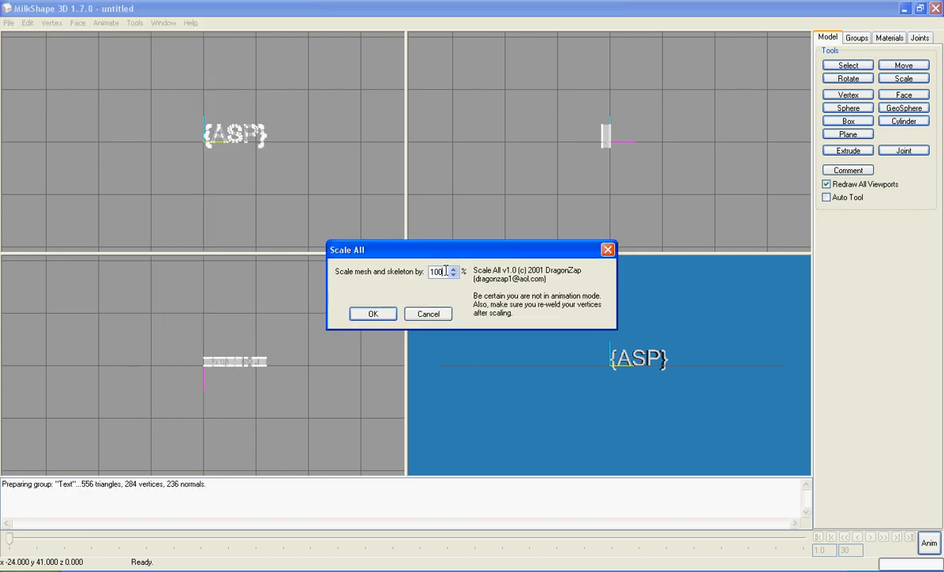
{"action": "left_click_drag", "start_coordinate": [447, 271], "coordinate": [430, 272]}
{"action": "type", "text": "2000"}
{"action": "left_click", "coordinate": [374, 314]}
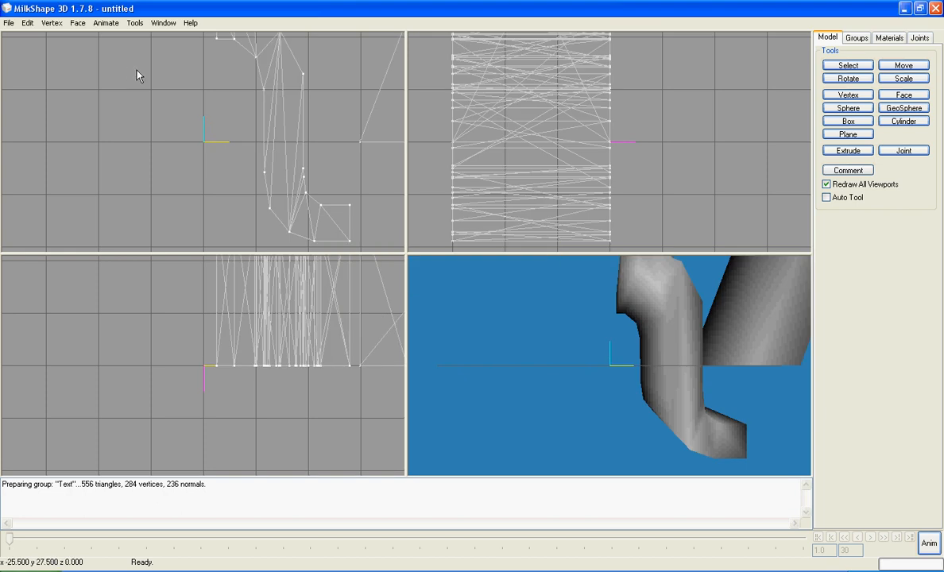
Export the scaled text as a Q3Radiant MAP over {ASP}tags.map in the prefabs folder with default options, and close MilkShape.
{"action": "left_click", "coordinate": [9, 23]}
{"action": "mouse_move", "coordinate": [22, 111]}
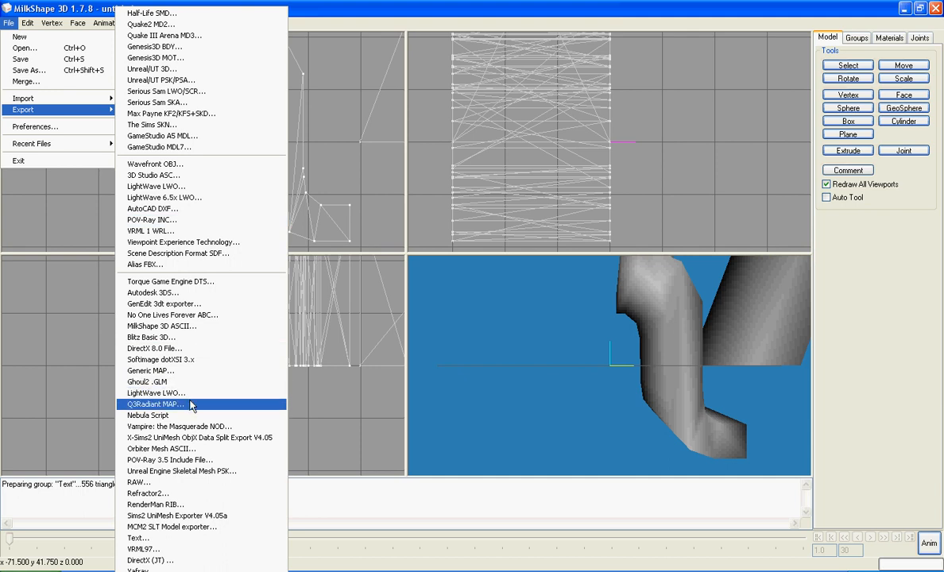
{"action": "left_click", "coordinate": [155, 404]}
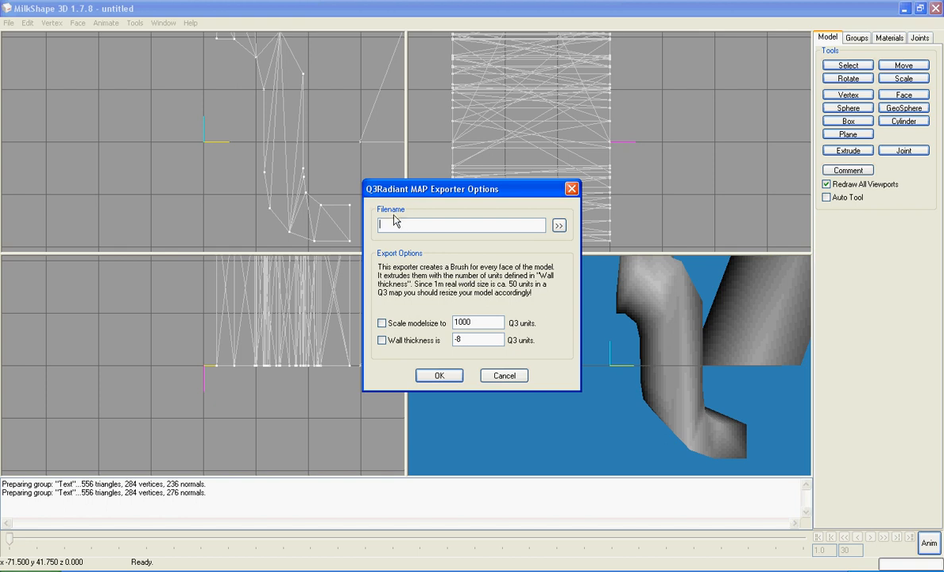
{"action": "left_click", "coordinate": [559, 228]}
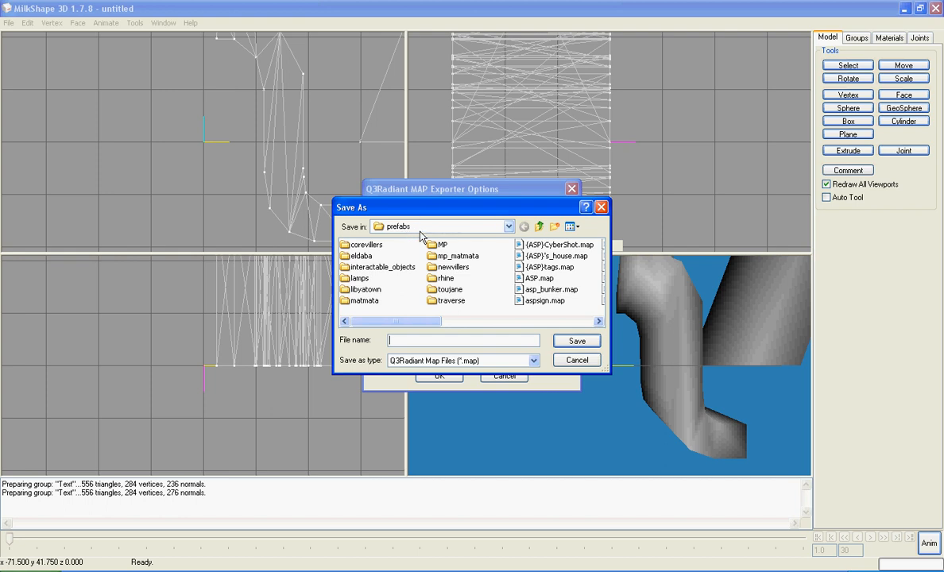
{"action": "left_click", "coordinate": [550, 267]}
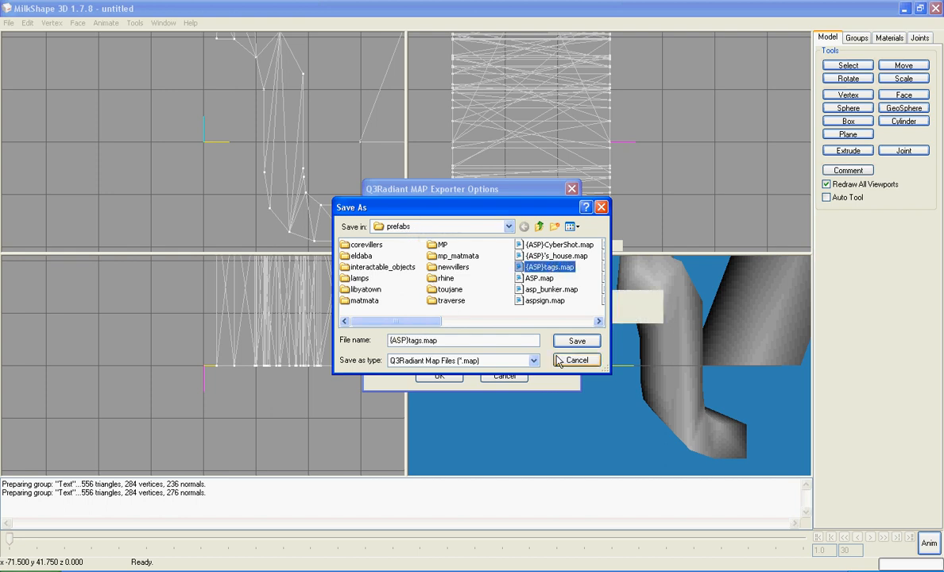
{"action": "left_click", "coordinate": [578, 342]}
{"action": "left_click", "coordinate": [454, 328]}
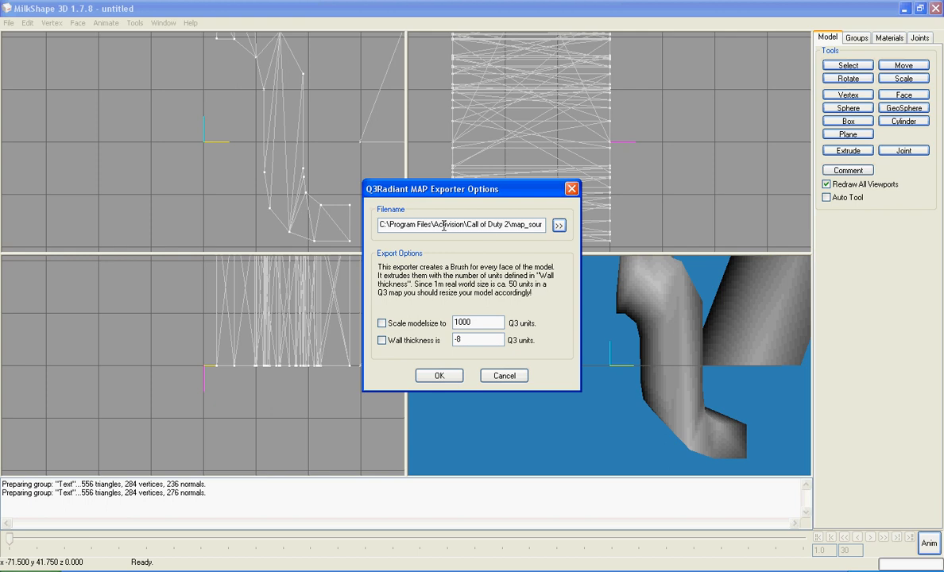
{"action": "left_click", "coordinate": [442, 377]}
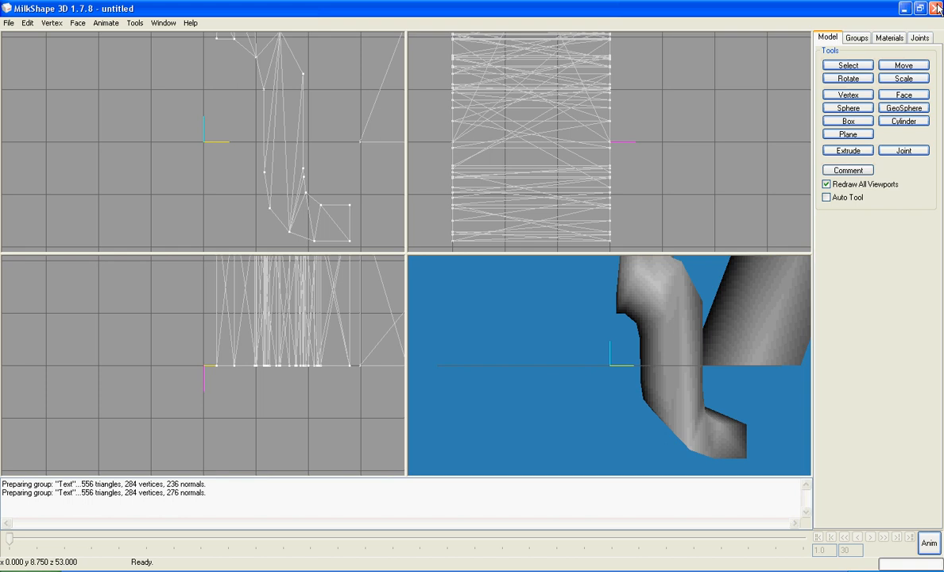
{"action": "left_click", "coordinate": [936, 8]}
{"action": "left_click", "coordinate": [481, 331]}
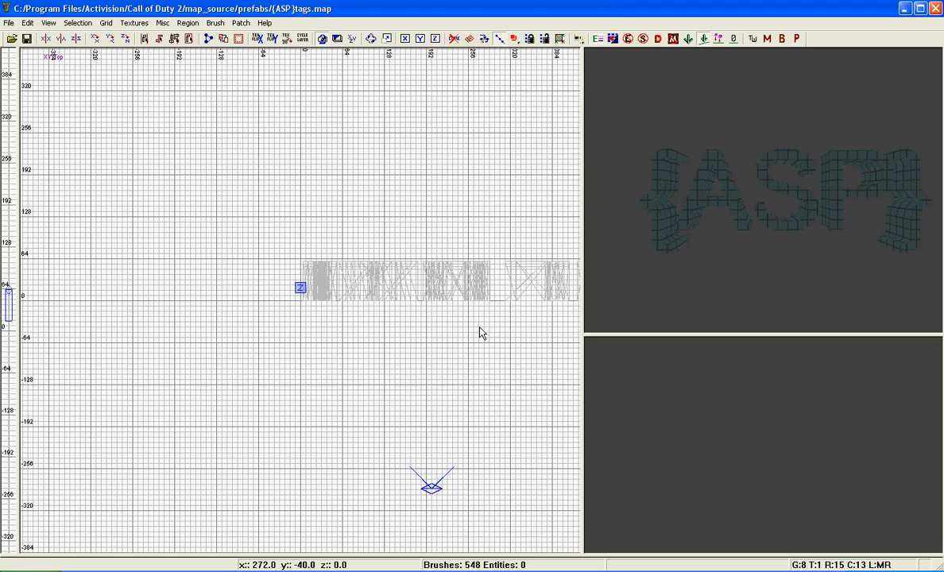
In Radiant, set the grid size to 1 and draw a brush about 484 by 69 units around the {ASP} text's front faces in the top view.
{"action": "right_click_drag", "start_coordinate": [805, 208], "coordinate": [804, 213]}
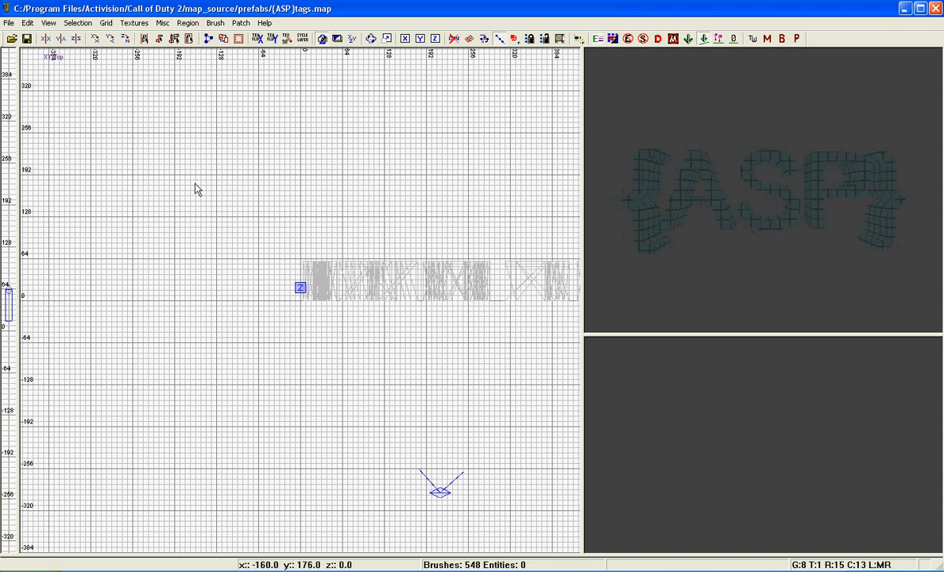
{"action": "right_click_drag", "start_coordinate": [683, 237], "coordinate": [682, 243]}
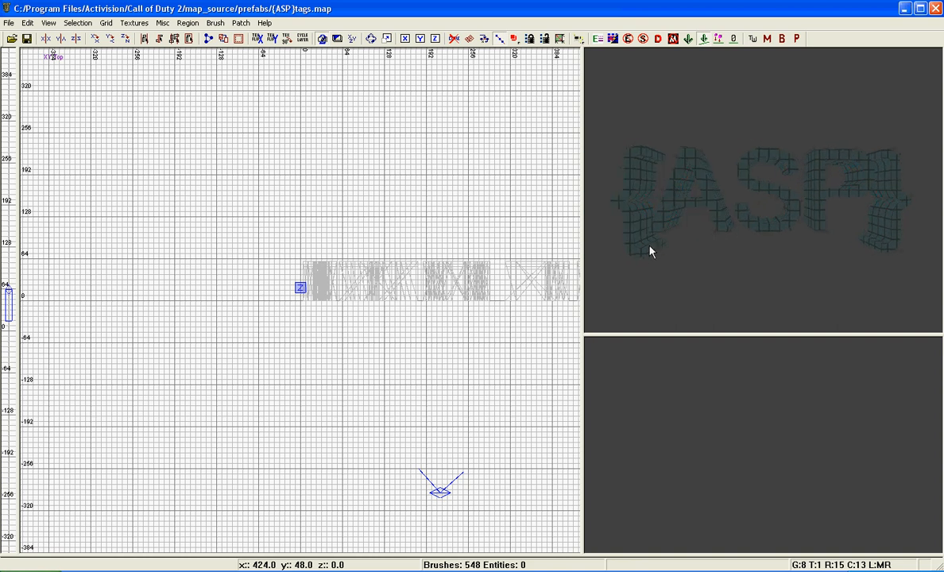
{"action": "right_click_drag", "start_coordinate": [476, 278], "coordinate": [477, 279]}
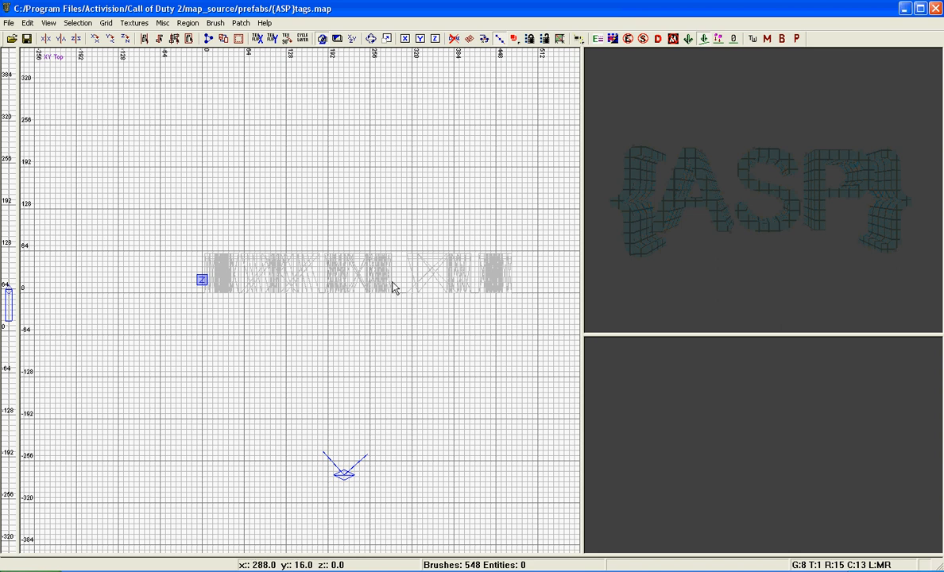
{"action": "key", "text": "1"}
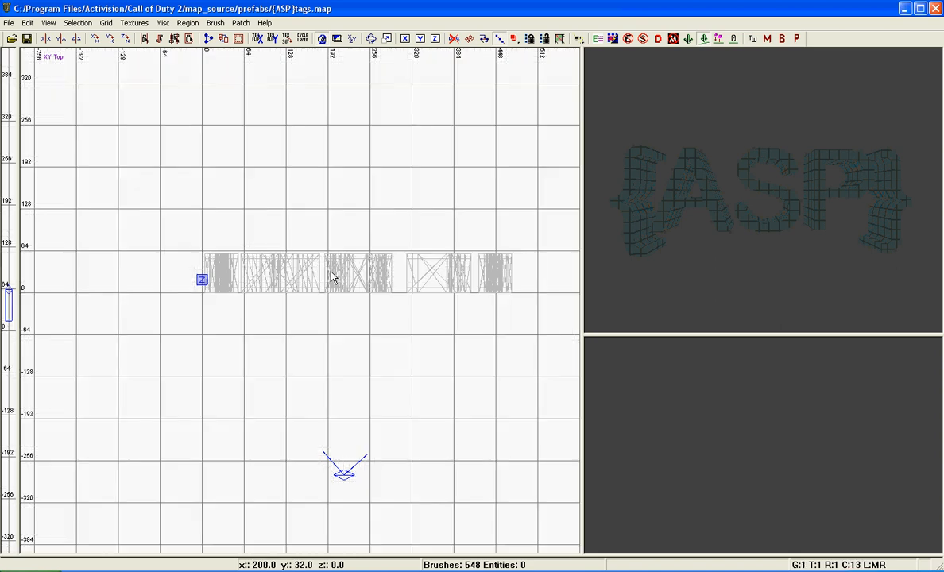
{"action": "scroll", "coordinate": [208, 275], "scroll_direction": "up", "scroll_amount": 1}
{"action": "scroll", "coordinate": [208, 275], "scroll_direction": "up", "scroll_amount": 6}
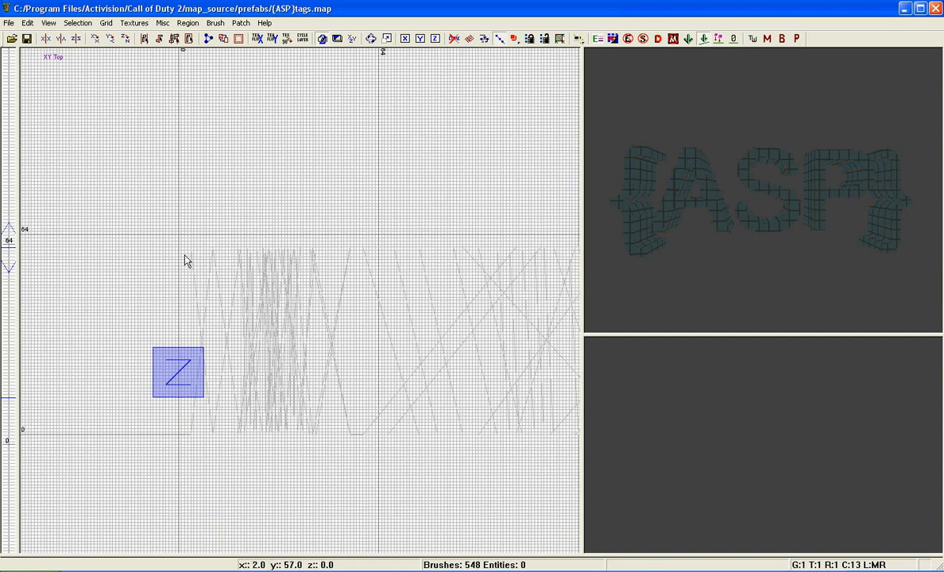
{"action": "mouse_move", "coordinate": [181, 254]}
{"action": "left_mouse_down"}
{"action": "mouse_move", "coordinate": [223, 296]}
{"action": "mouse_move", "coordinate": [350, 481]}
{"action": "left_mouse_up"}
{"action": "key", "text": "t"}
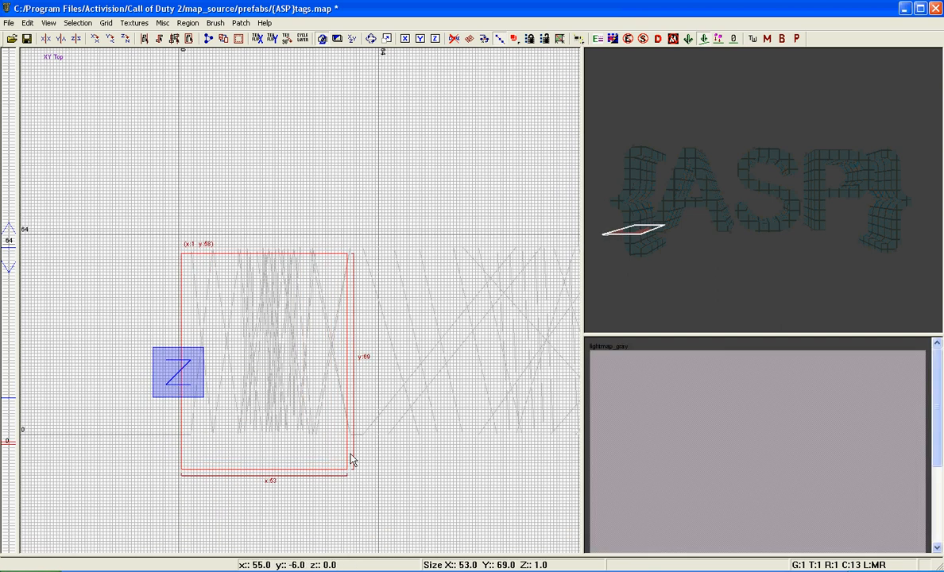
{"action": "scroll", "coordinate": [352, 392], "scroll_direction": "down", "scroll_amount": 4}
{"action": "scroll", "coordinate": [356, 392], "scroll_direction": "down", "scroll_amount": 4}
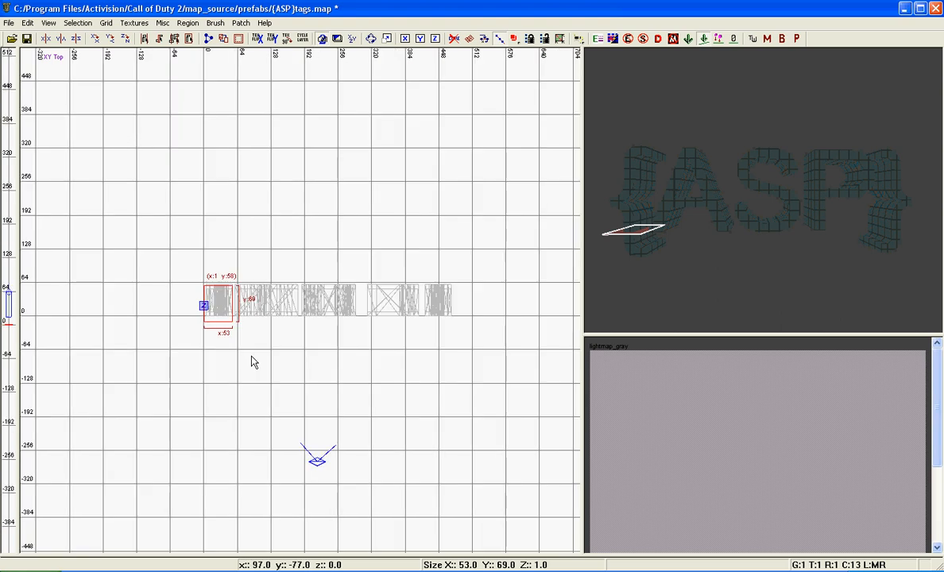
{"action": "left_click_drag", "start_coordinate": [255, 321], "coordinate": [481, 323]}
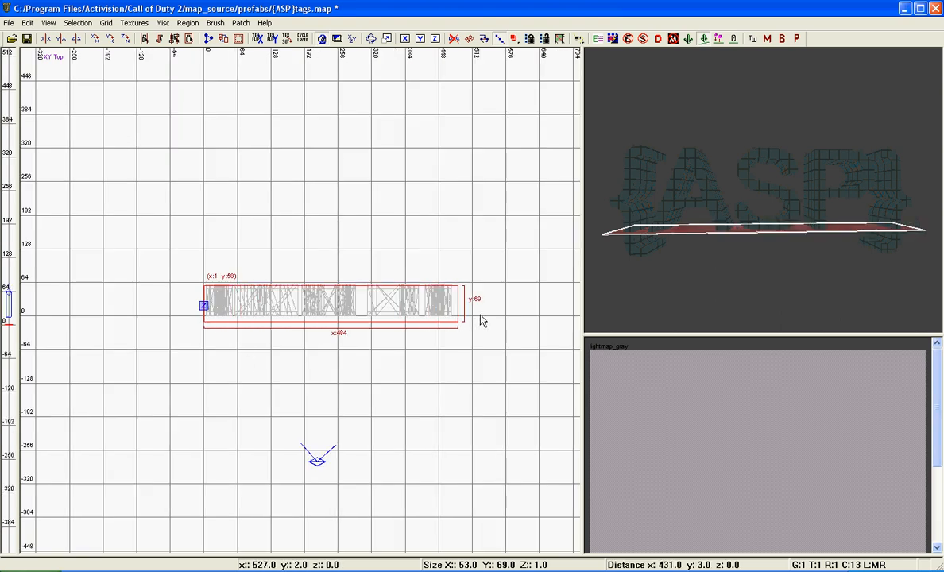
In the front view, stretch the brush vertically beyond the text's upper and lower edges and select the brushes it fully encloses.
{"action": "key", "text": "ctrl+Tab"}
{"action": "left_click_drag", "start_coordinate": [299, 286], "coordinate": [300, 204]}
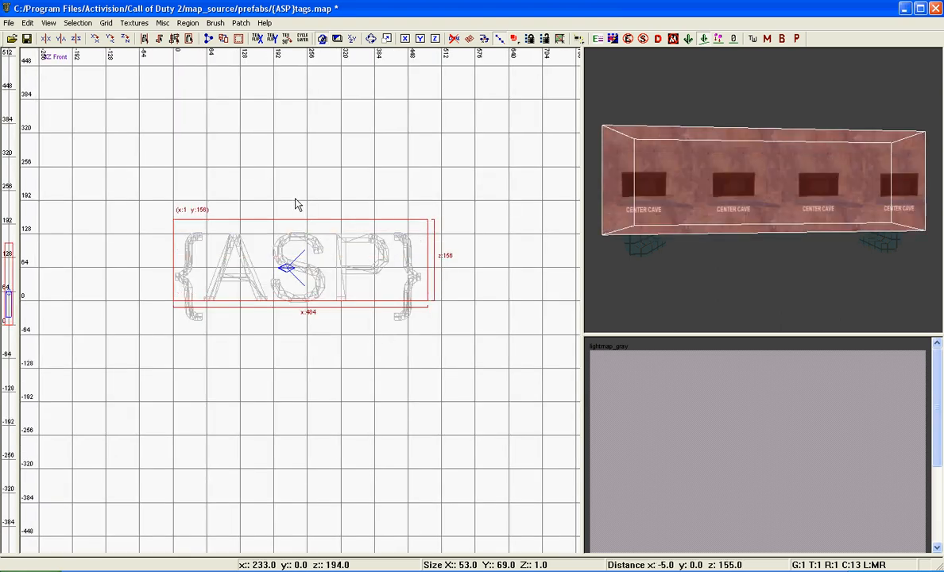
{"action": "left_click_drag", "start_coordinate": [310, 316], "coordinate": [310, 337]}
{"action": "right_click", "coordinate": [319, 283]}
{"action": "mouse_move", "coordinate": [373, 287]}
{"action": "left_click", "coordinate": [477, 321]}
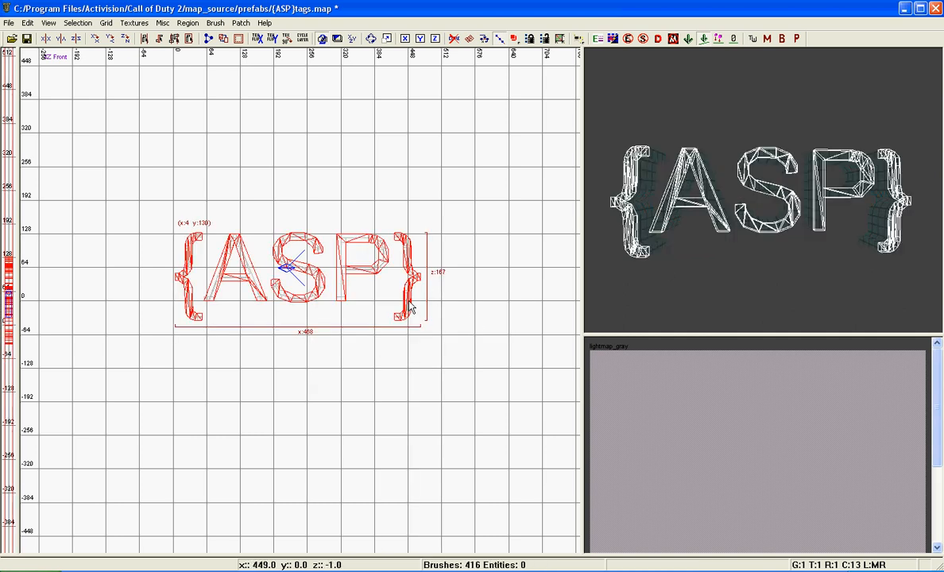
Move the selected front-face brushes in the side view to about Y -192, clear of the remaining text, and deselect them.
{"action": "key", "text": "ctrl+Tab"}
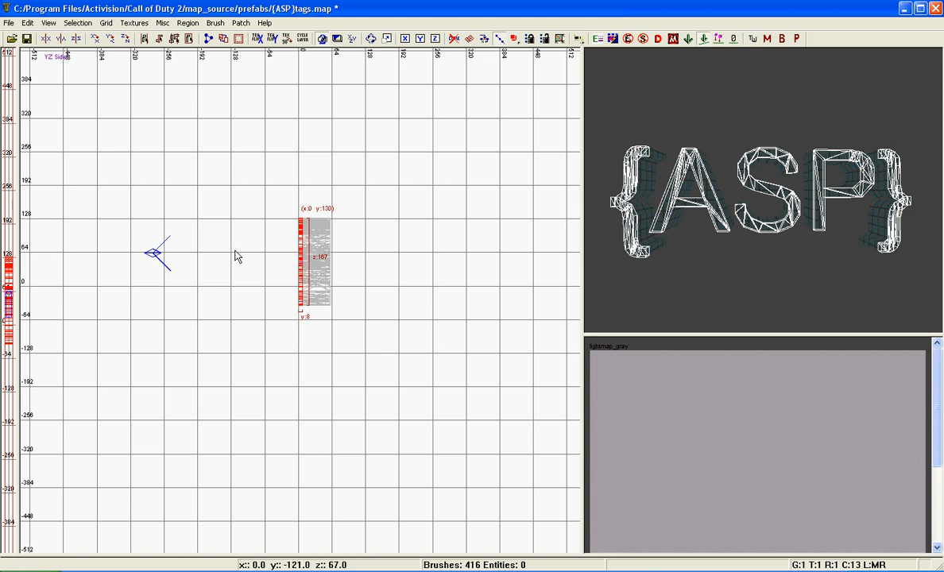
{"action": "middle_click", "coordinate": [196, 251]}
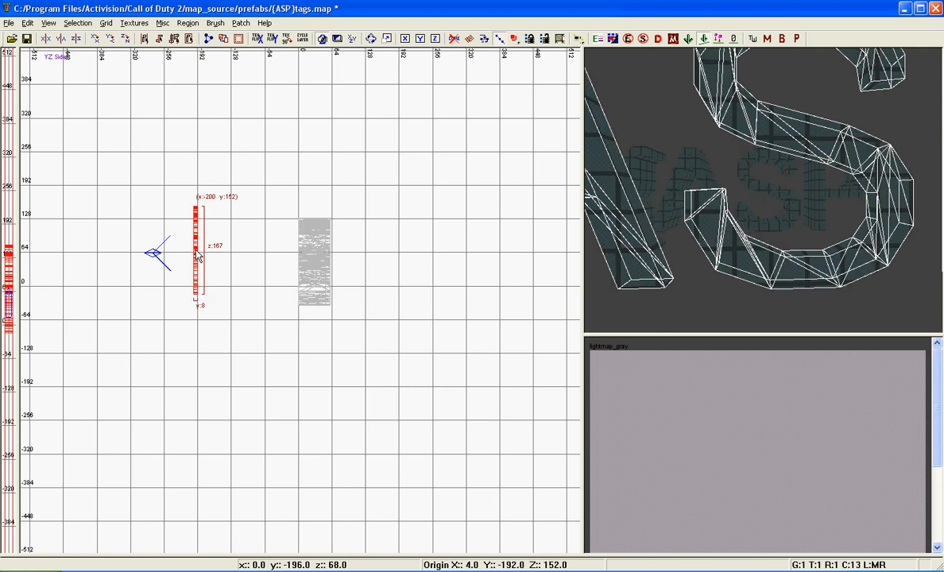
{"action": "right_click_drag", "start_coordinate": [669, 265], "coordinate": [670, 263]}
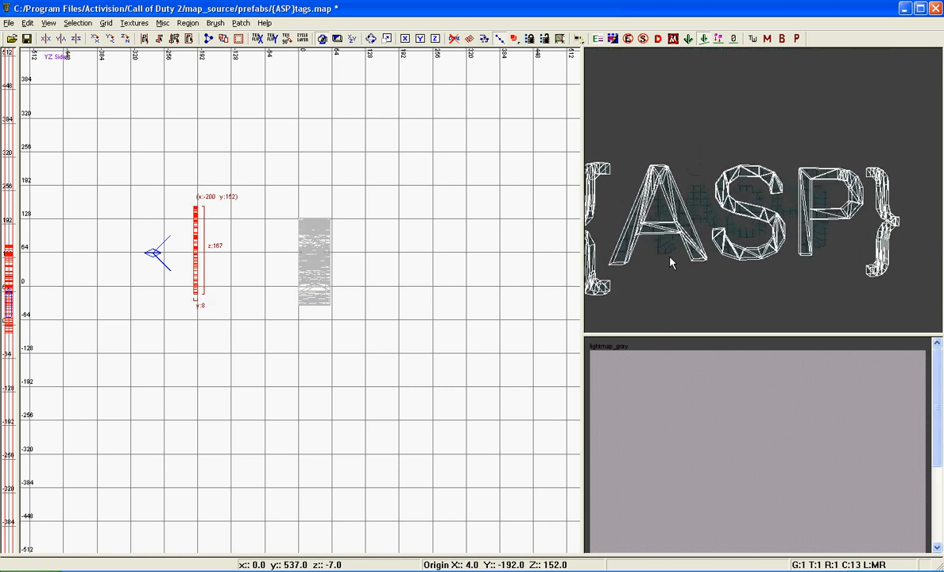
{"action": "key", "text": "Escape"}
Draw a brush over the remaining original text geometry, use it to select those brushes, and delete them.
{"action": "mouse_move", "coordinate": [275, 206]}
{"action": "left_mouse_down"}
{"action": "mouse_move", "coordinate": [343, 263]}
{"action": "mouse_move", "coordinate": [350, 323]}
{"action": "mouse_move", "coordinate": [565, 323]}
{"action": "mouse_move", "coordinate": [458, 306]}
{"action": "left_mouse_up"}
{"action": "key", "text": "ctrl+Tab"}
{"action": "right_click", "coordinate": [458, 306]}
{"action": "mouse_move", "coordinate": [566, 310]}
{"action": "left_click", "coordinate": [614, 345]}
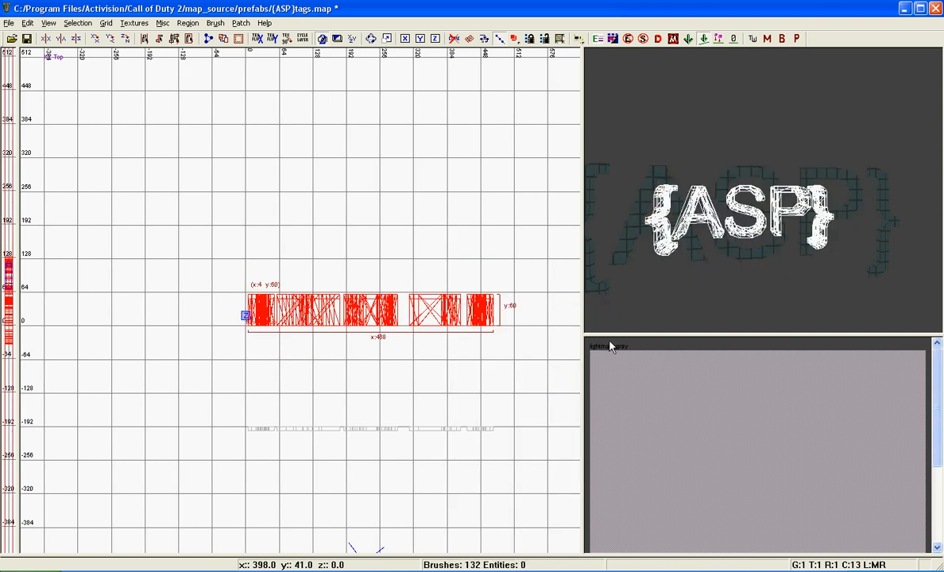
{"action": "key", "text": "Delete"}
Select all front-face text brushes, filter the textures by tools usage, apply the caulk texture, and clear the selection.
{"action": "scroll", "coordinate": [699, 251], "scroll_direction": "down", "scroll_amount": 4}
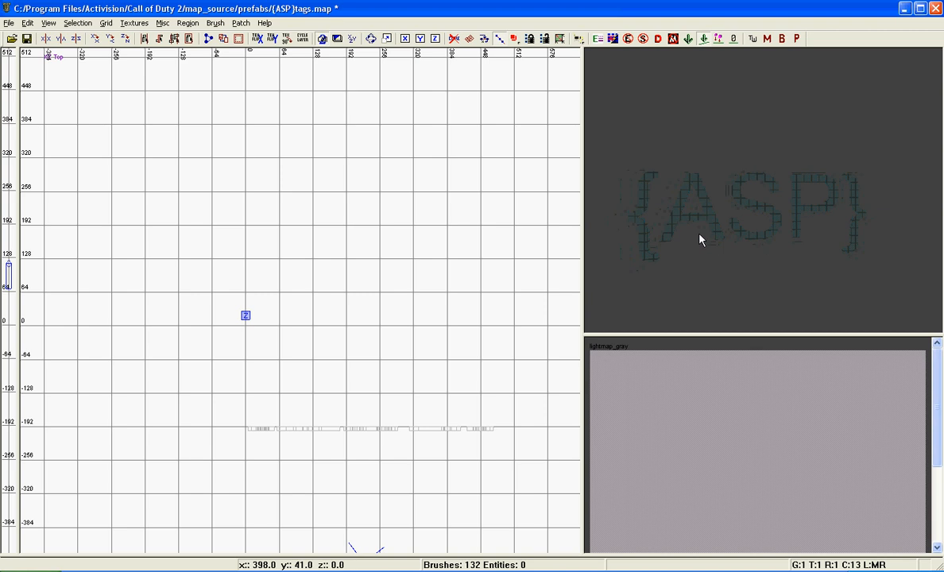
{"action": "scroll", "coordinate": [690, 246], "scroll_direction": "up", "scroll_amount": 4}
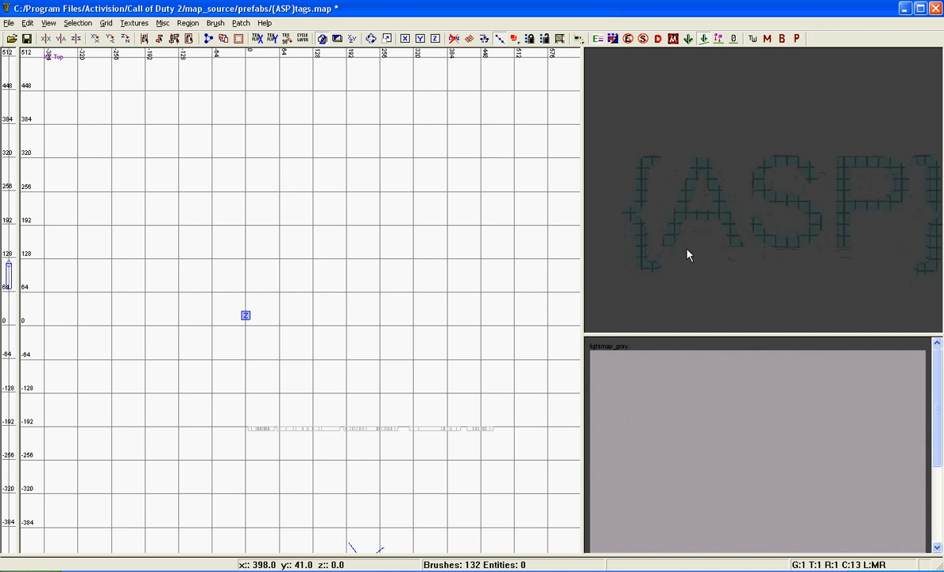
{"action": "left_click", "coordinate": [643, 261], "text": "shift"}
{"action": "left_click", "coordinate": [127, 23]}
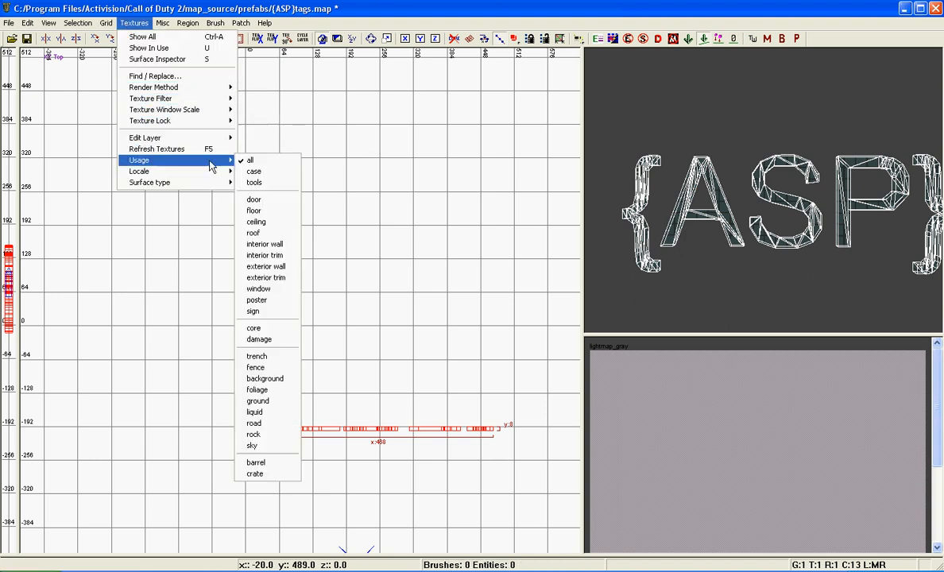
{"action": "left_click", "coordinate": [271, 183]}
{"action": "left_click", "coordinate": [730, 498]}
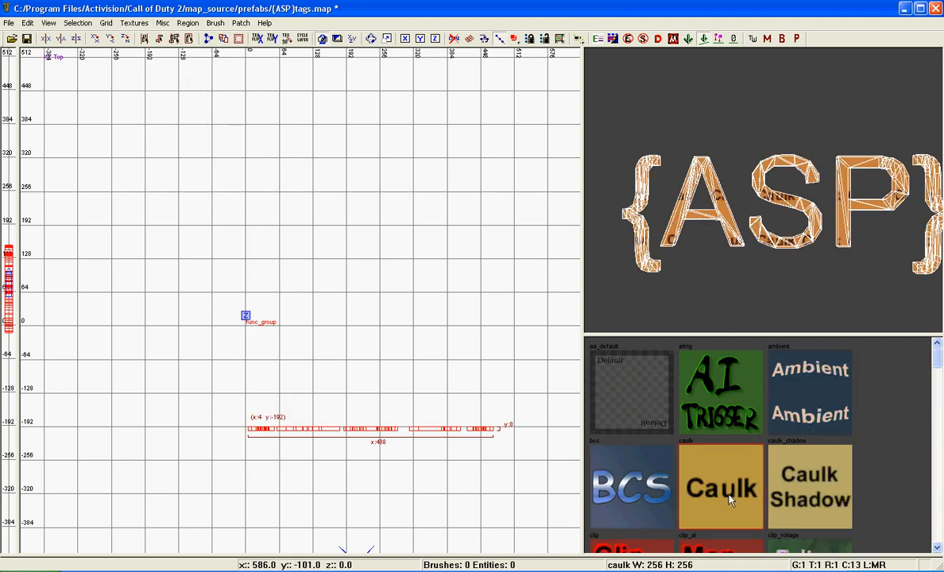
{"action": "key", "text": "Escape"}
Examine the left brace by selecting several of its individual brushes, and clear the selection.
{"action": "right_click_drag", "start_coordinate": [730, 277], "coordinate": [714, 256]}
{"action": "left_click", "coordinate": [695, 212], "text": "shift"}
{"action": "left_click", "coordinate": [705, 193], "text": "shift"}
{"action": "left_click", "coordinate": [692, 245], "text": "shift"}
{"action": "right_click_drag", "start_coordinate": [691, 244], "coordinate": [690, 243]}
{"action": "left_click", "coordinate": [751, 170], "text": "shift"}
{"action": "left_click", "coordinate": [784, 149], "text": "shift"}
{"action": "scroll", "coordinate": [799, 180], "scroll_direction": "down", "scroll_amount": 6}
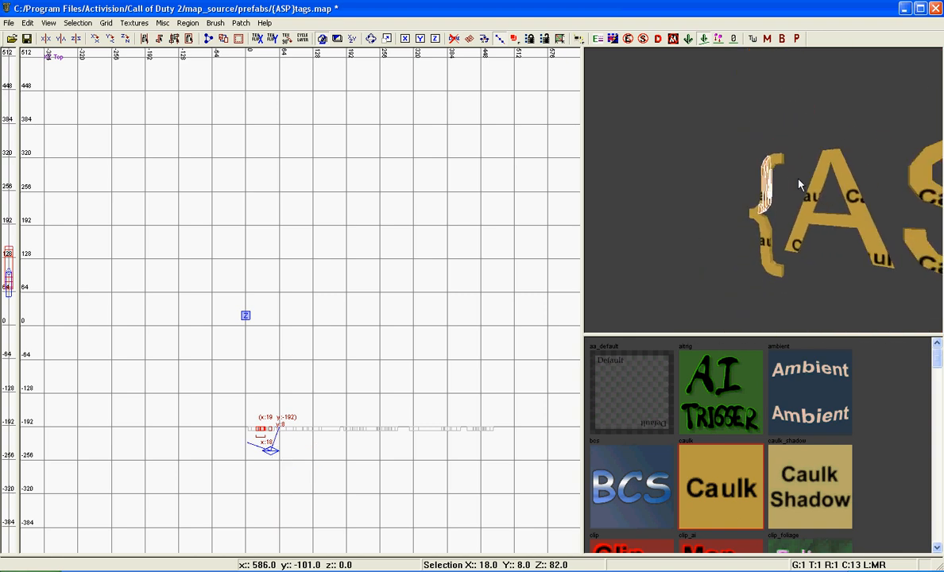
{"action": "key", "text": "Escape"}
{"action": "scroll", "coordinate": [799, 180], "scroll_direction": "down", "scroll_amount": 5}
{"action": "right_click_drag", "start_coordinate": [799, 179], "coordinate": [799, 179]}
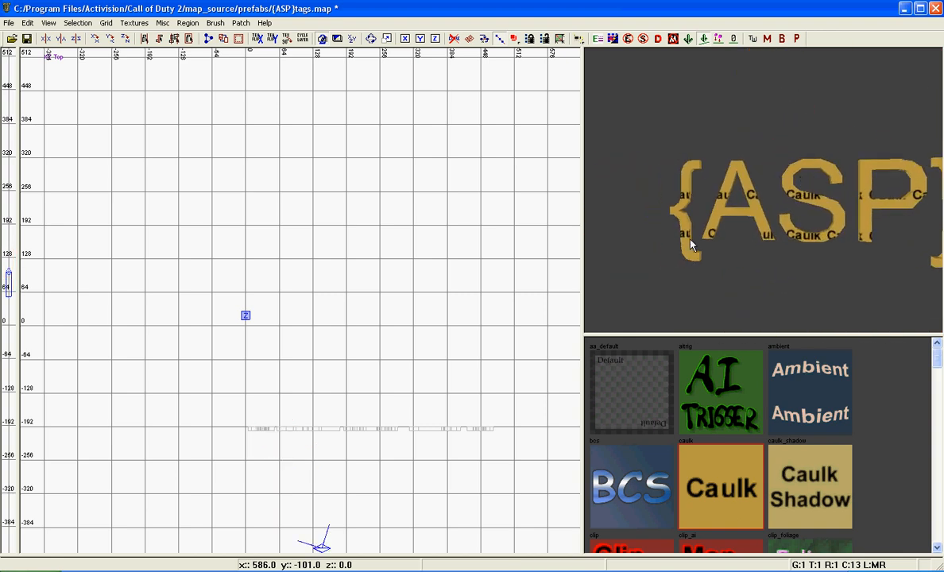
Select the whole {ASP} text group and scale it by .5 in X, Y and Z.
{"action": "left_click", "coordinate": [690, 240], "text": "shift"}
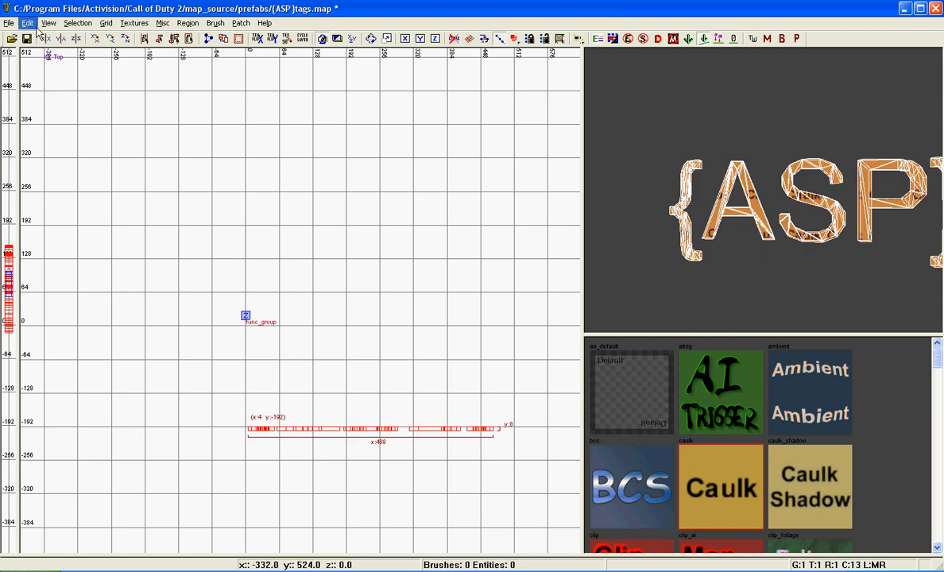
{"action": "left_click", "coordinate": [8, 24]}
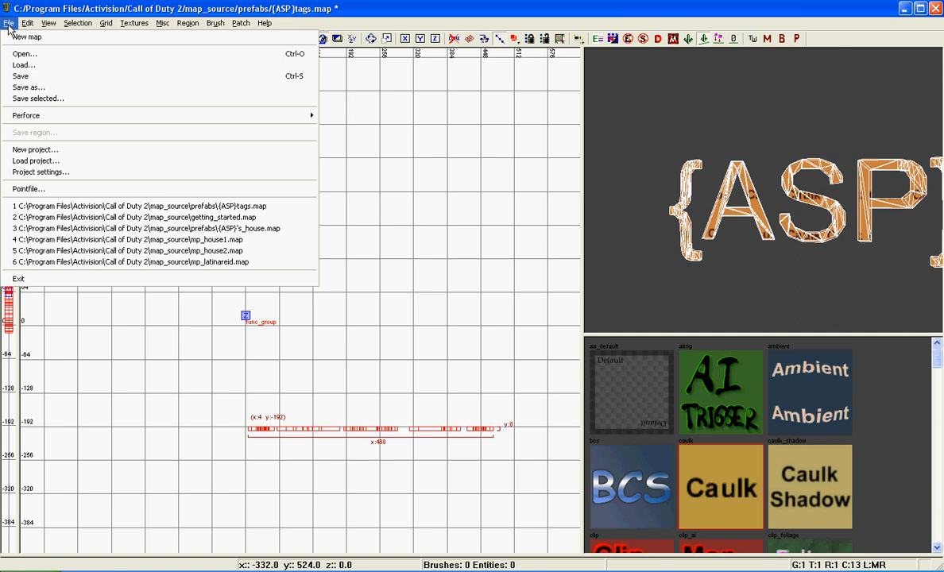
{"action": "mouse_move", "coordinate": [48, 25]}
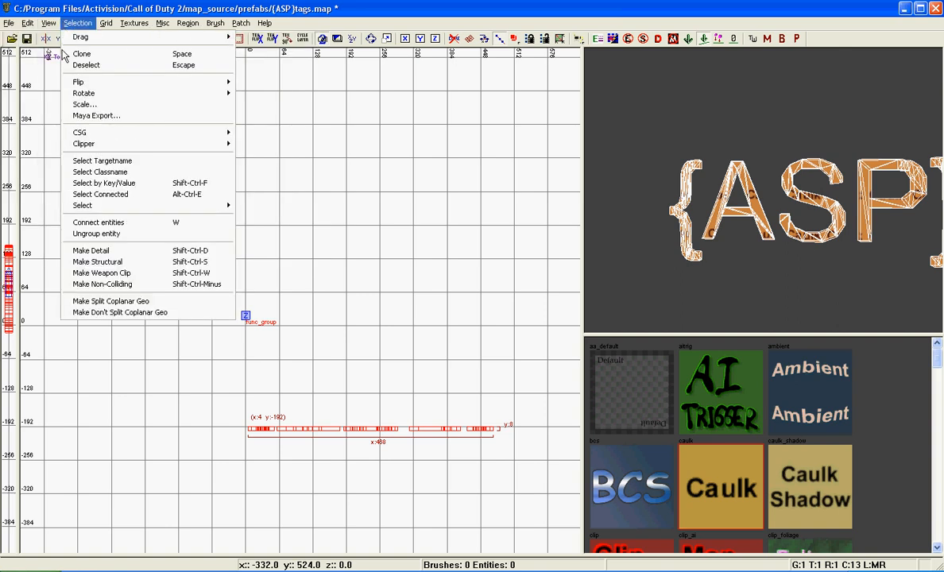
{"action": "left_click", "coordinate": [85, 105]}
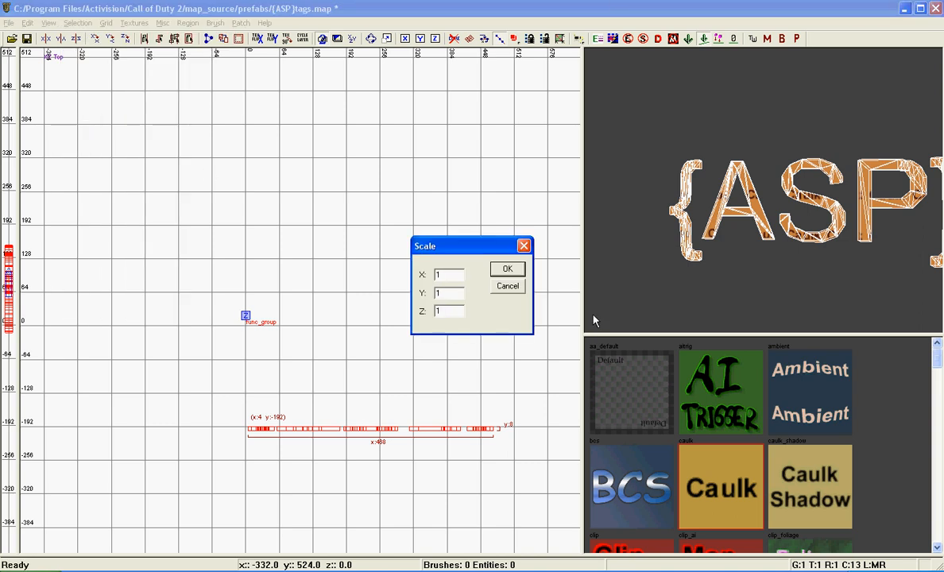
{"action": "left_click_drag", "start_coordinate": [447, 276], "coordinate": [435, 301]}
{"action": "type", "text": ".5.5"}
{"action": "left_click", "coordinate": [443, 313]}
{"action": "left_click", "coordinate": [507, 270]}
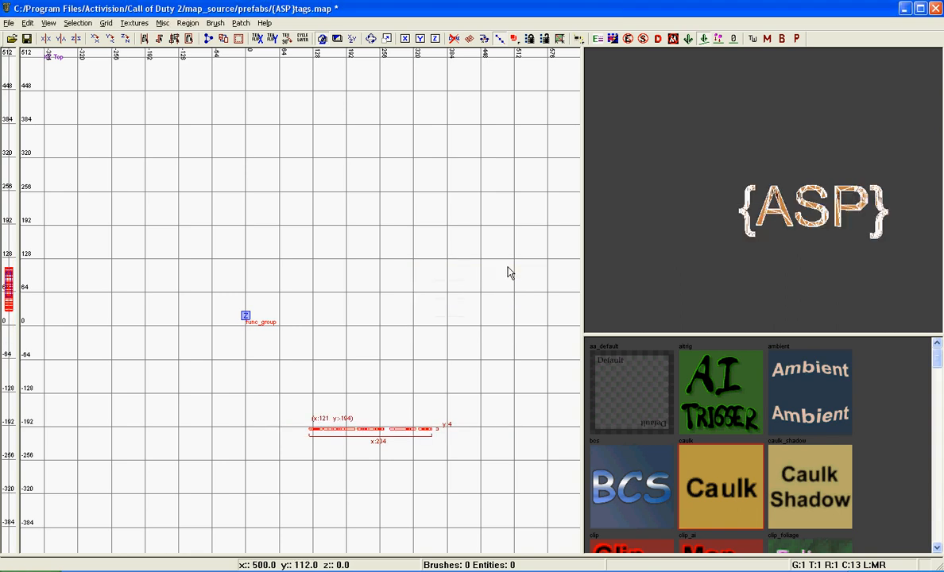
{"action": "mouse_move", "coordinate": [800, 252]}
{"action": "right_mouse_down"}
{"action": "mouse_move", "coordinate": [796, 230]}
{"action": "mouse_move", "coordinate": [800, 252]}
{"action": "right_mouse_up"}
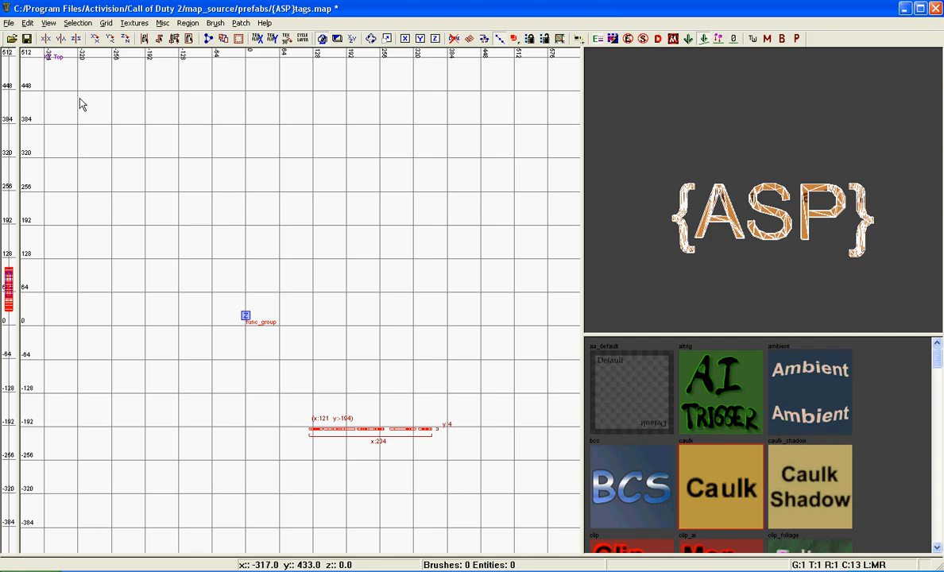
Save only the selected text over {ASP}tags.map in the prefabs folder, replacing the existing file, and deselect the text.
{"action": "left_click", "coordinate": [9, 23]}
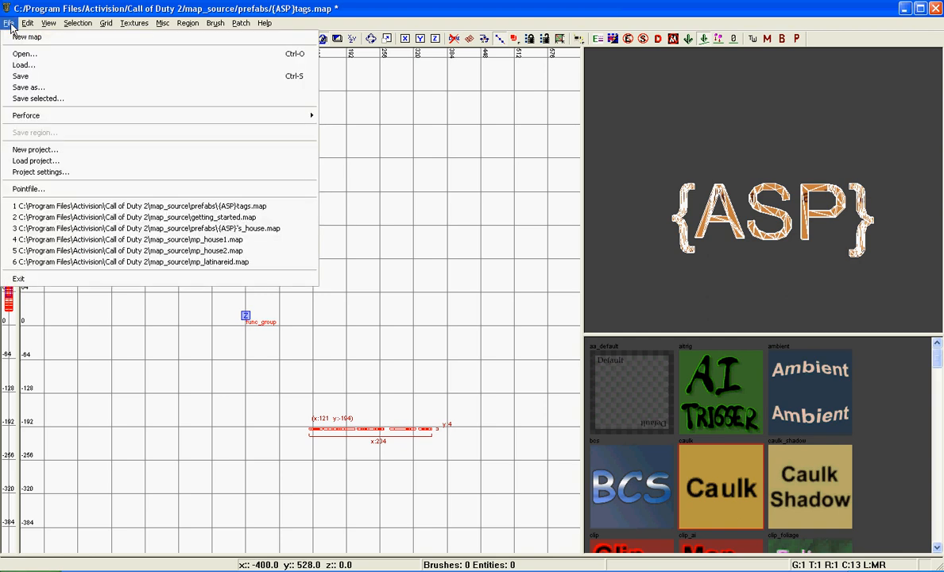
{"action": "left_click", "coordinate": [35, 100]}
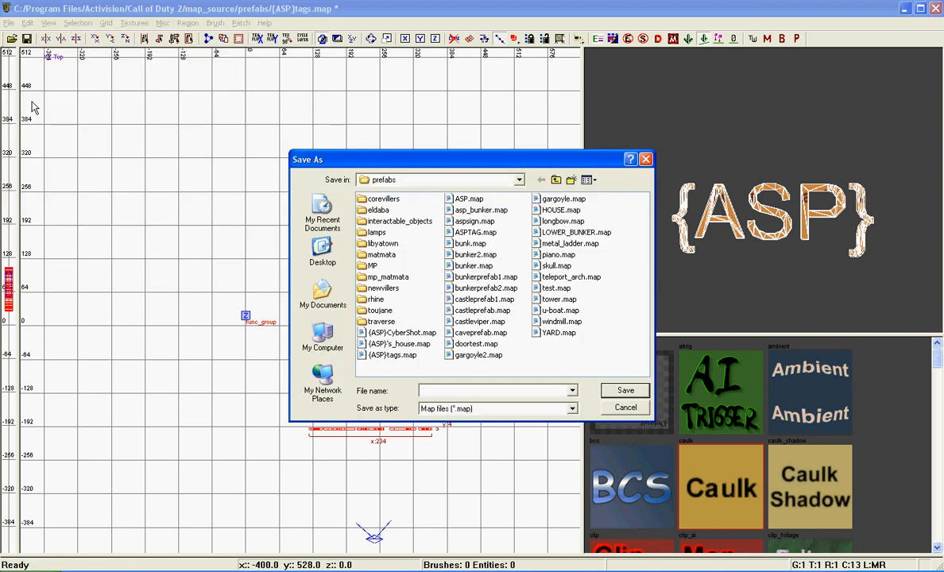
{"action": "left_click", "coordinate": [392, 355]}
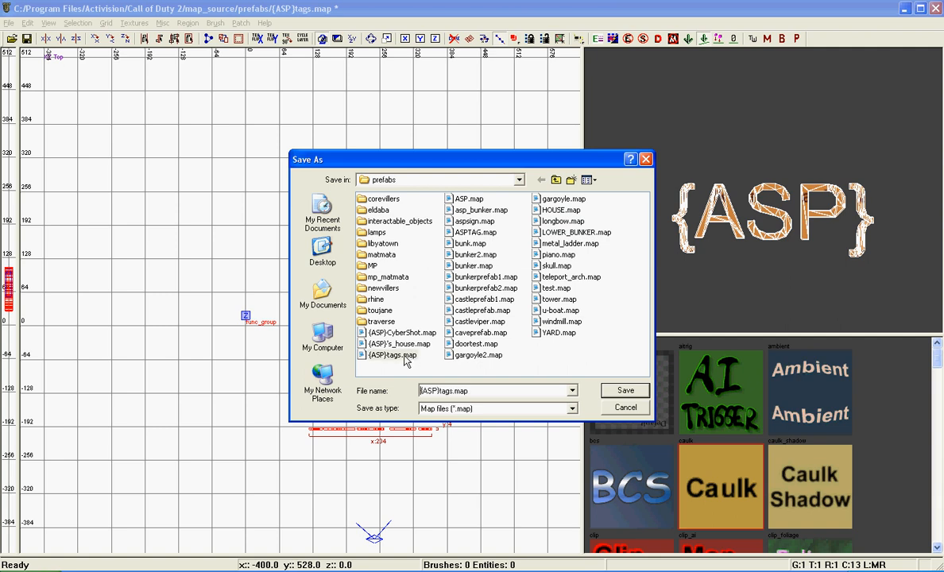
{"action": "left_click", "coordinate": [626, 391]}
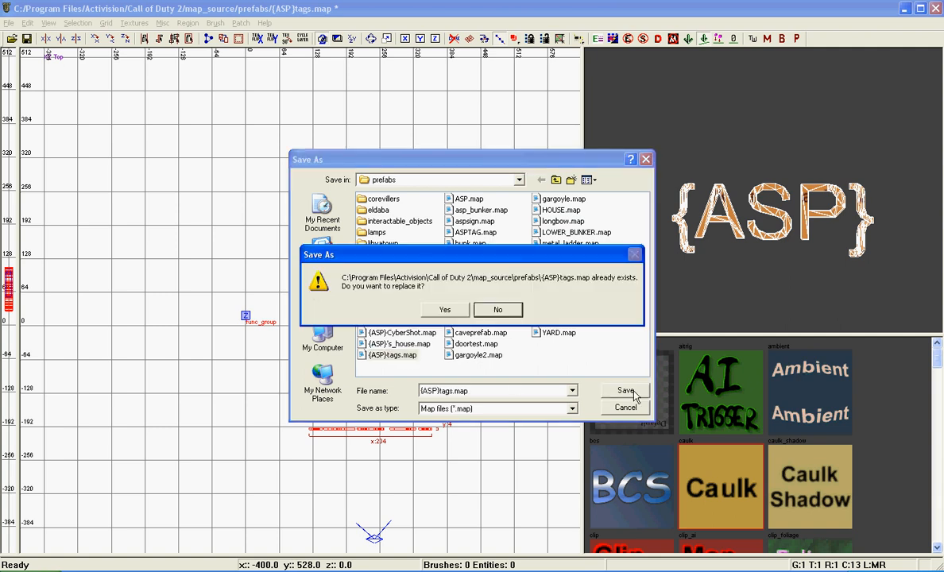
{"action": "left_click", "coordinate": [445, 310]}
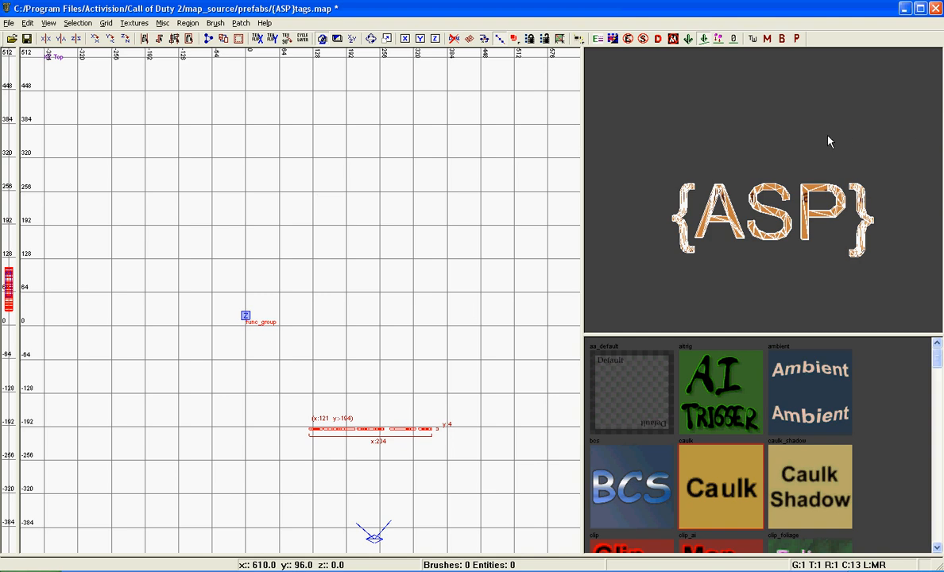
{"action": "key", "text": "Escape"}
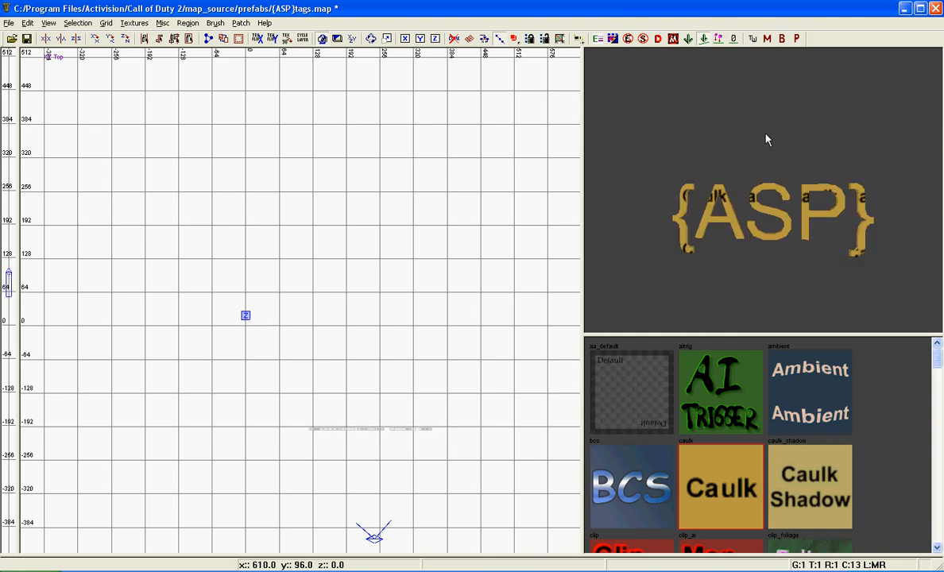
Start a new map, discarding the unsaved changes to the current one.
{"action": "left_click", "coordinate": [8, 23]}
{"action": "left_click", "coordinate": [18, 37]}
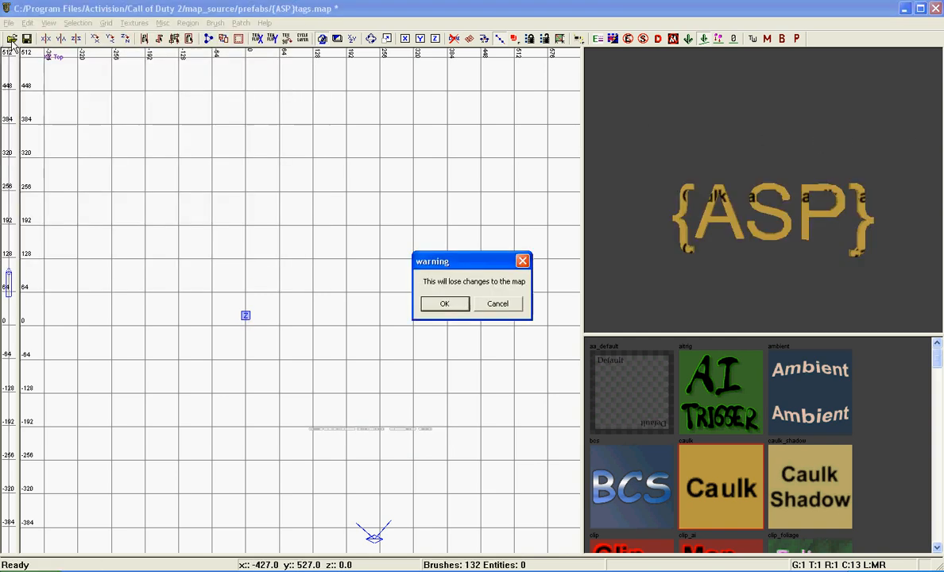
{"action": "left_click", "coordinate": [436, 306]}
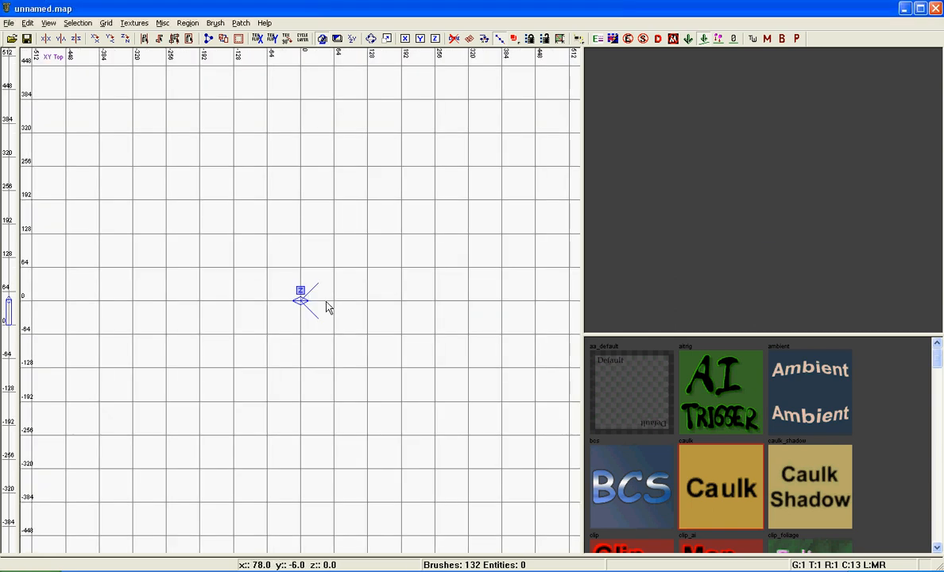
Insert {ASP}tags.map into the new map as a misc prefab and deselect it.
{"action": "right_click", "coordinate": [228, 232]}
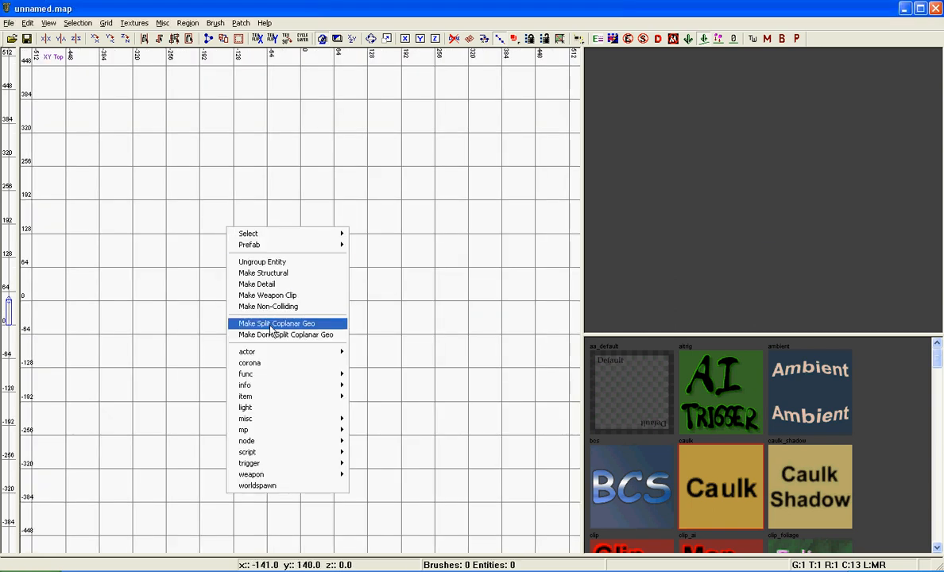
{"action": "mouse_move", "coordinate": [292, 424]}
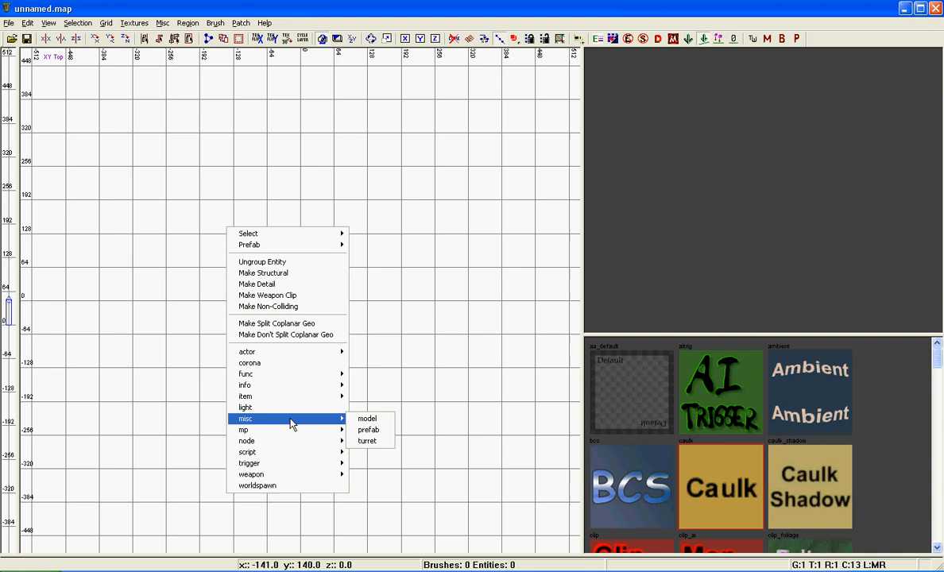
{"action": "left_click", "coordinate": [367, 430]}
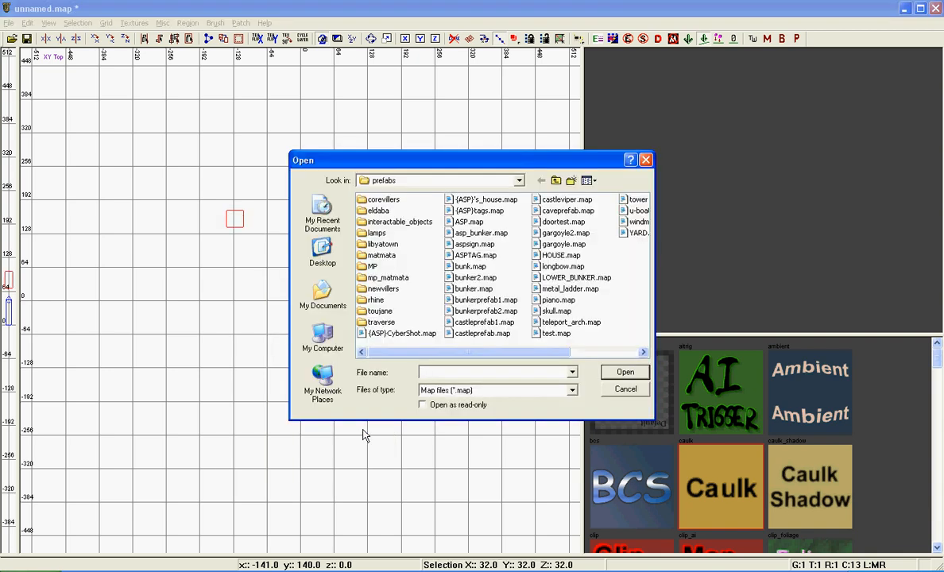
{"action": "left_click", "coordinate": [477, 211]}
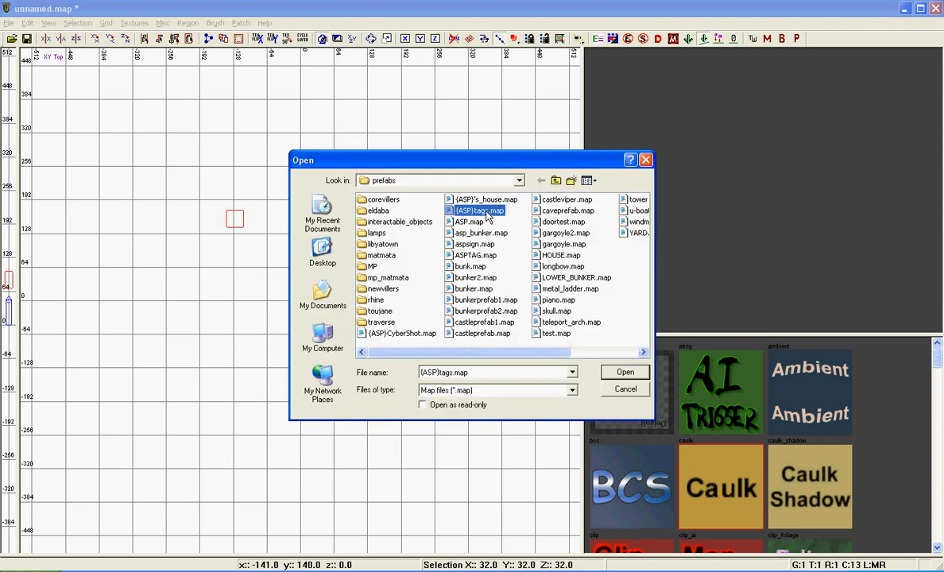
{"action": "left_click", "coordinate": [626, 373]}
{"action": "right_click_drag", "start_coordinate": [746, 241], "coordinate": [741, 246]}
{"action": "key", "text": "Escape"}
Select the placed text prefab, move it toward positive Y in the top view, and deselect it in the front view.
{"action": "left_click", "coordinate": [717, 259], "text": "shift"}
{"action": "key", "text": "Escape"}
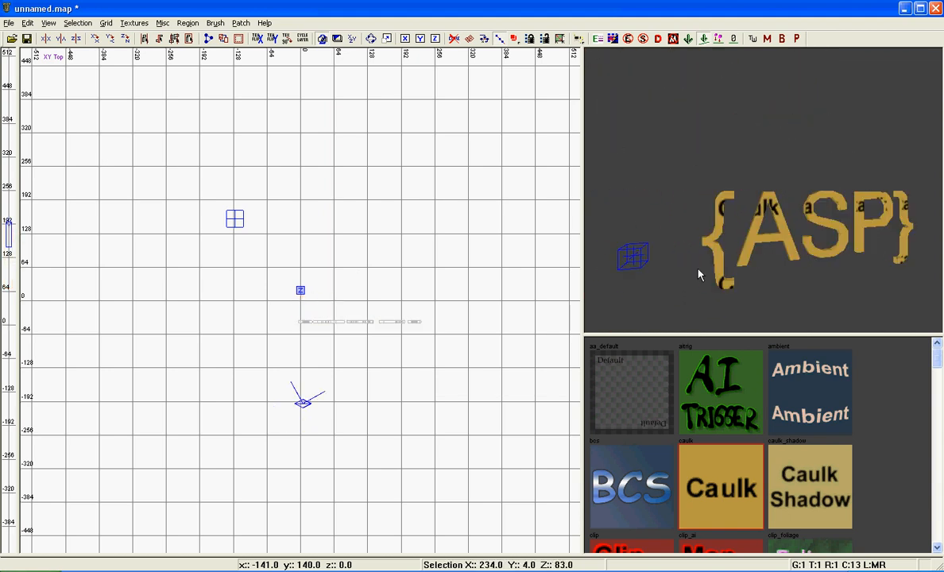
{"action": "left_click", "coordinate": [716, 262], "text": "shift"}
{"action": "left_click_drag", "start_coordinate": [336, 326], "coordinate": [332, 276]}
{"action": "right_click_drag", "start_coordinate": [832, 230], "coordinate": [831, 229]}
{"action": "key", "text": "ctrl+Tab"}
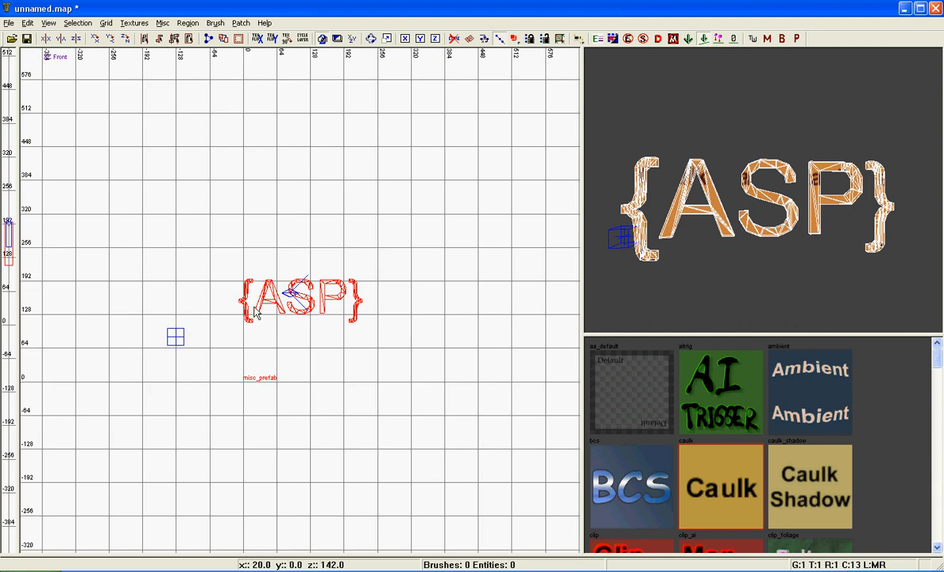
{"action": "key", "text": "Escape"}
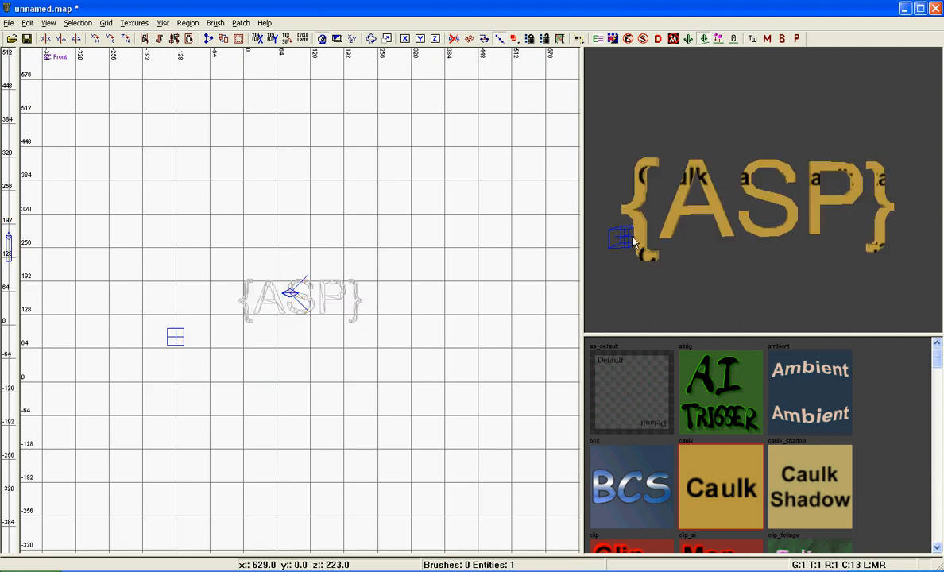
Enter the text prefab for editing, select a few individual brushes of the left brace, and clear the selection.
{"action": "left_click", "coordinate": [644, 227], "text": "shift"}
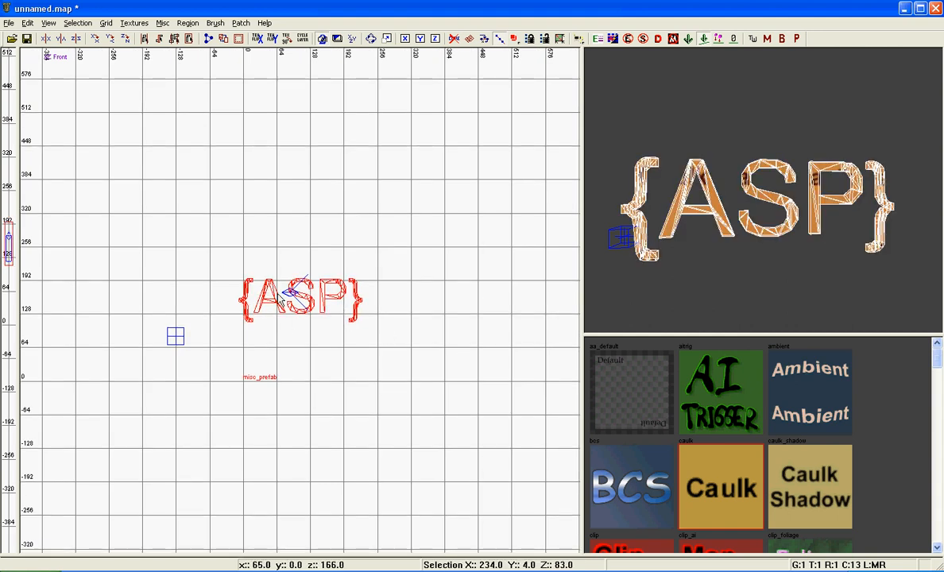
{"action": "right_click", "coordinate": [280, 298]}
{"action": "mouse_move", "coordinate": [317, 312]}
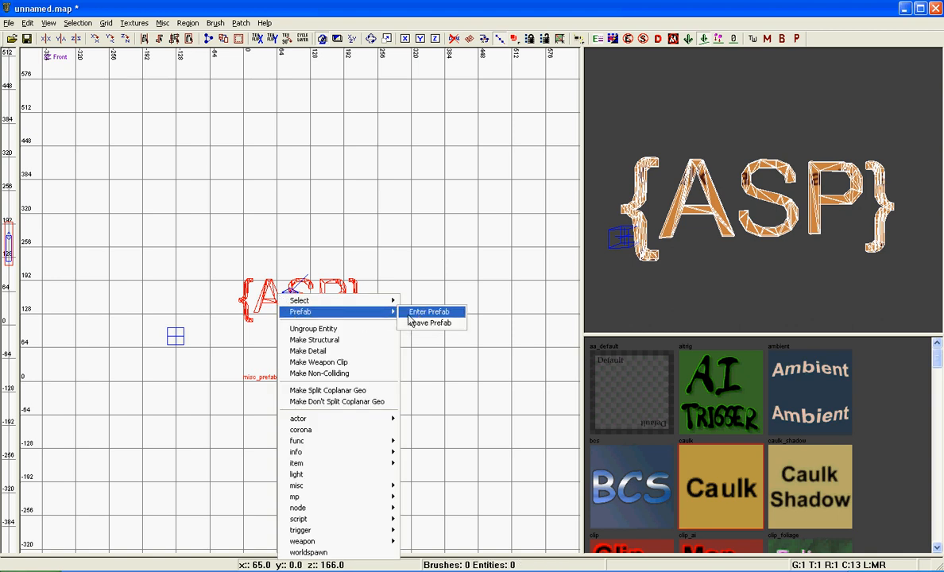
{"action": "left_click", "coordinate": [420, 311]}
{"action": "left_click", "coordinate": [641, 230], "text": "shift"}
{"action": "left_click", "coordinate": [637, 217], "text": "shift"}
{"action": "left_click", "coordinate": [635, 206], "text": "shift"}
{"action": "key", "text": "Escape"}
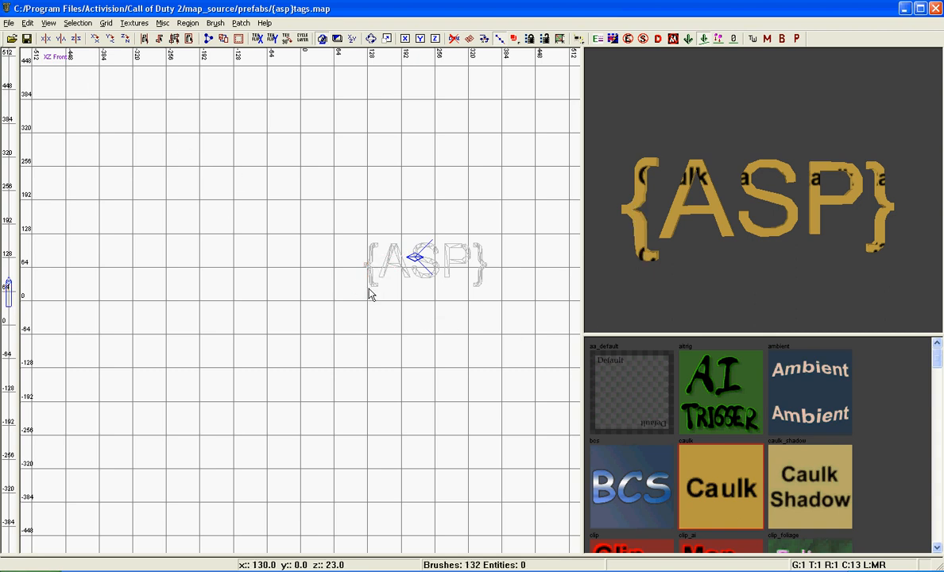
Leave the prefab and return to the unnamed map.
{"action": "right_click", "coordinate": [397, 263]}
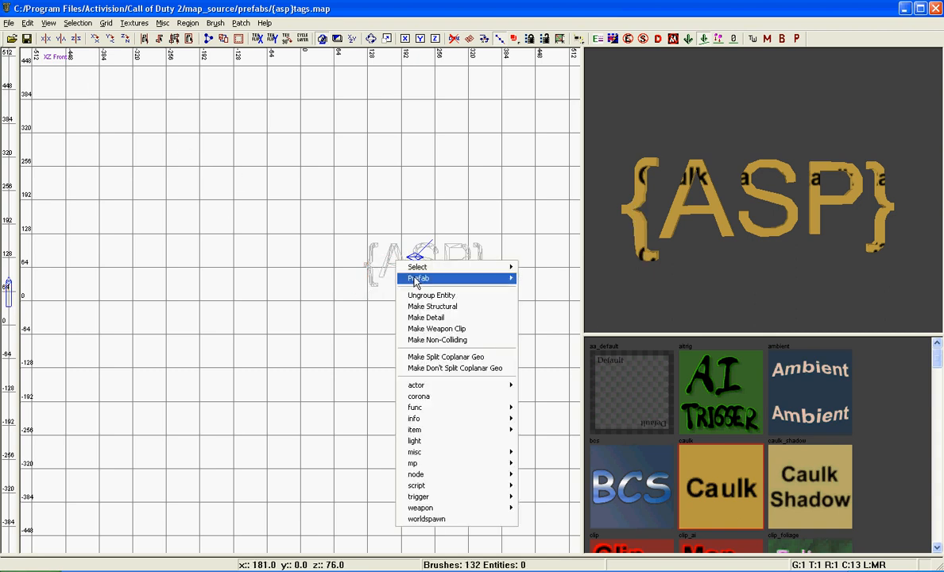
{"action": "mouse_move", "coordinate": [469, 278]}
{"action": "left_click", "coordinate": [543, 290]}
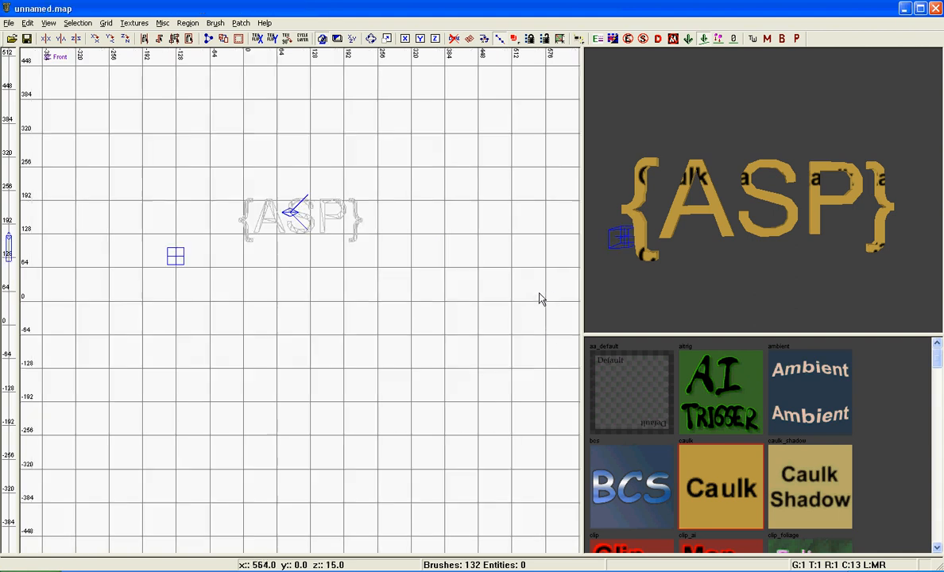
Select the whole text prefab and move it slightly down in the front view.
{"action": "left_click", "coordinate": [640, 241], "text": "shift"}
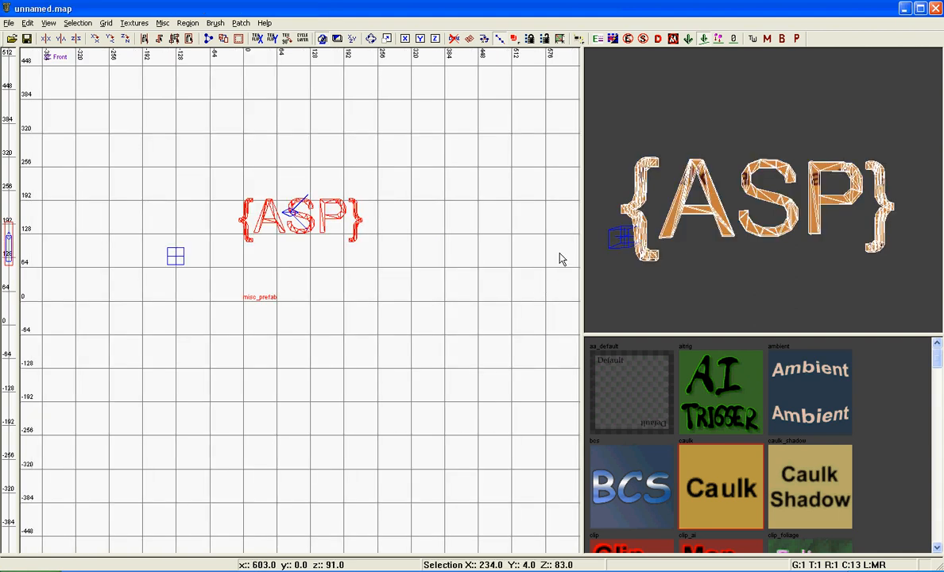
{"action": "left_click_drag", "start_coordinate": [311, 226], "coordinate": [321, 259]}
{"action": "right_click_drag", "start_coordinate": [668, 210], "coordinate": [669, 211]}
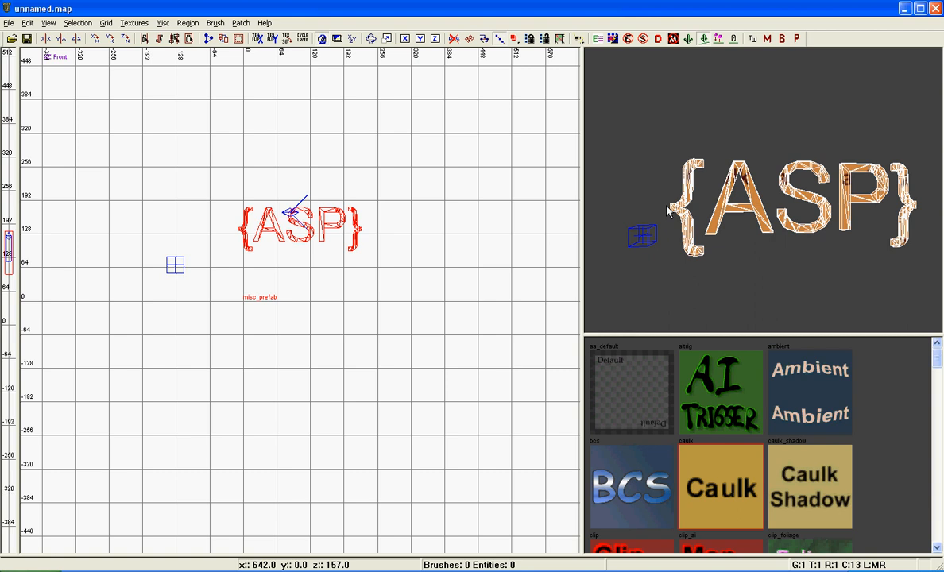